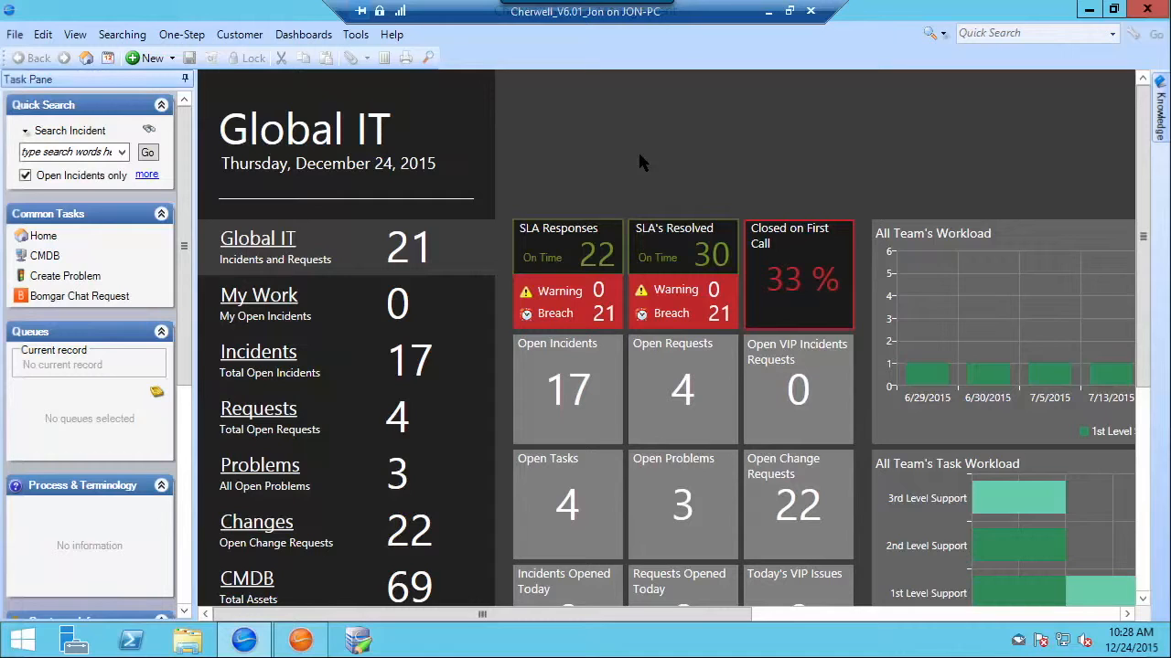
Set the quick search to Knowledge Article records and create a new knowledge article.
left_click(79, 136)
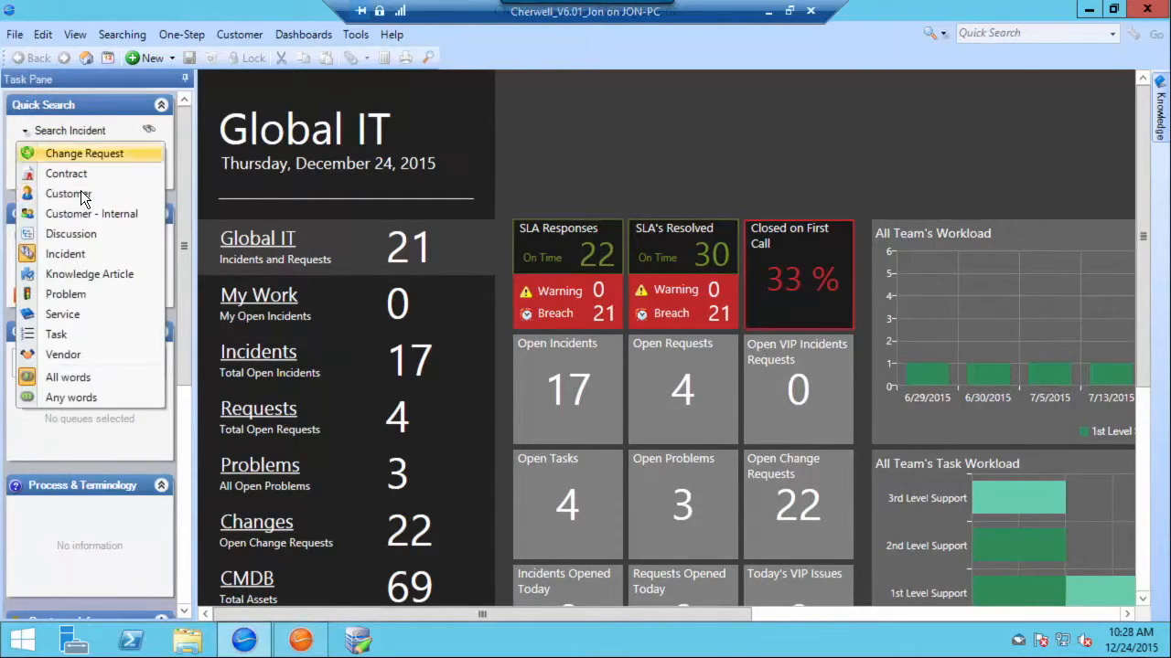
left_click(74, 273)
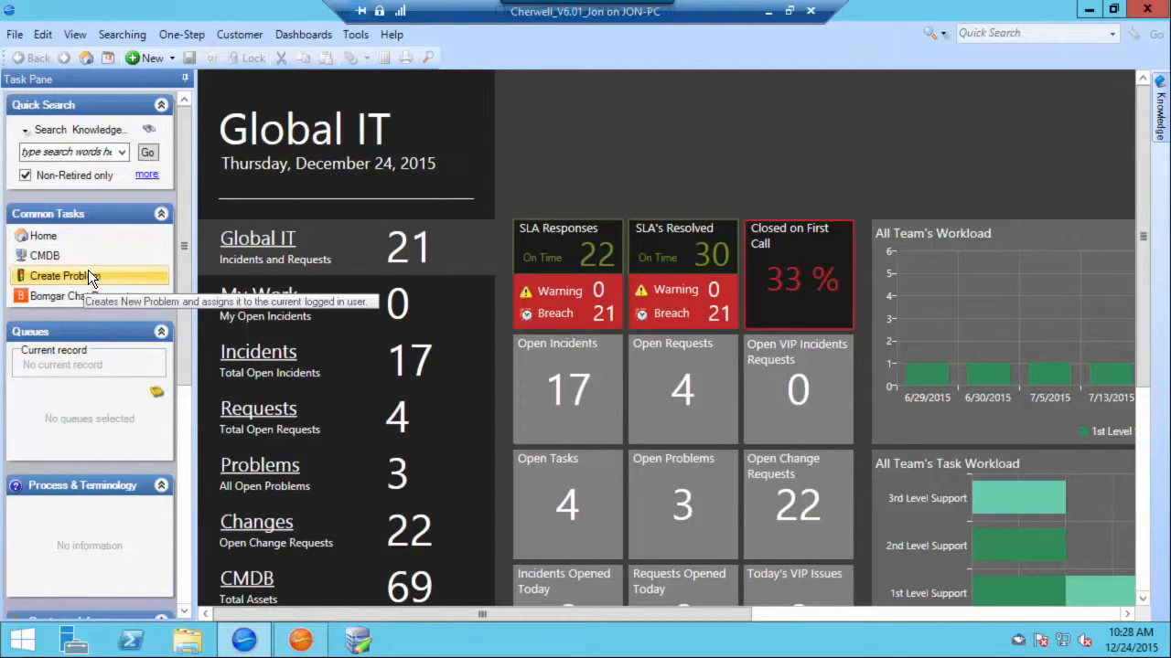
left_click(170, 56)
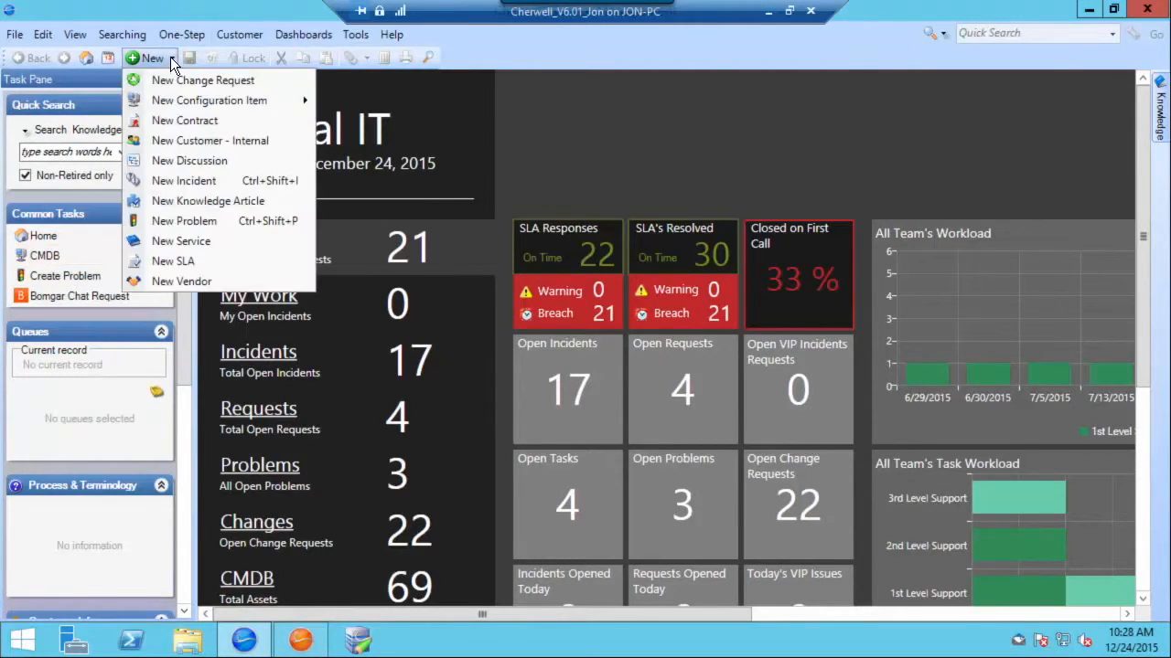
left_click(169, 202)
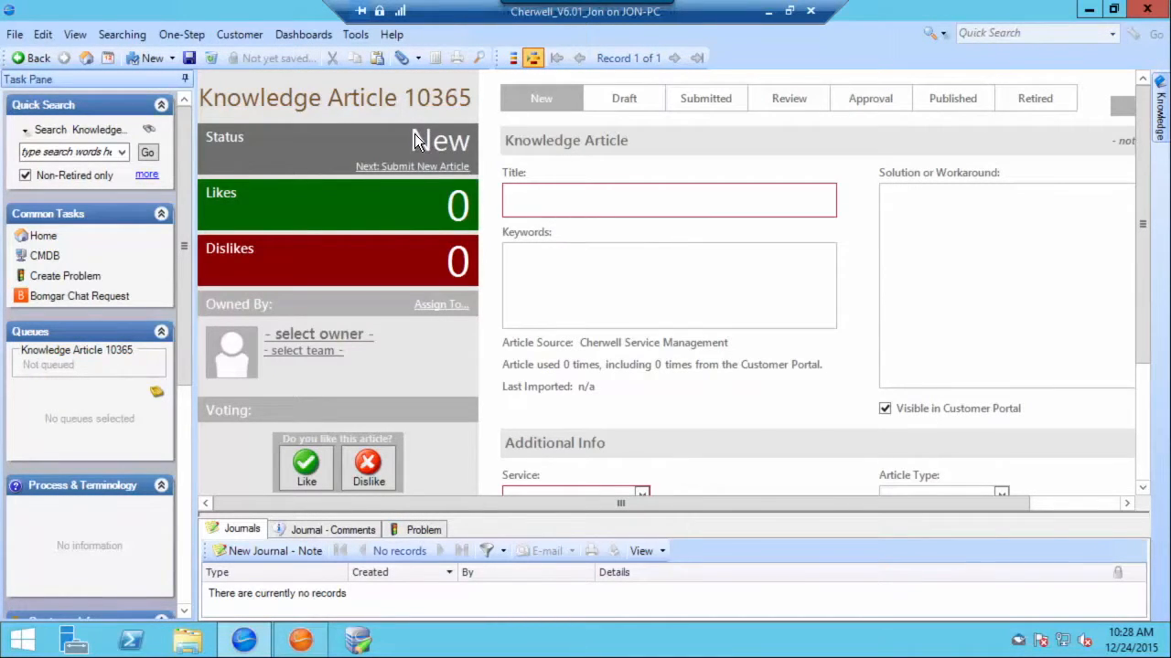
Title the article "How to build a VPN connection." and enter the keywords VPN, Remote Access and Work from Home on separate lines.
left_click(571, 201)
type("How to build a VPN connection.")
left_click(538, 264)
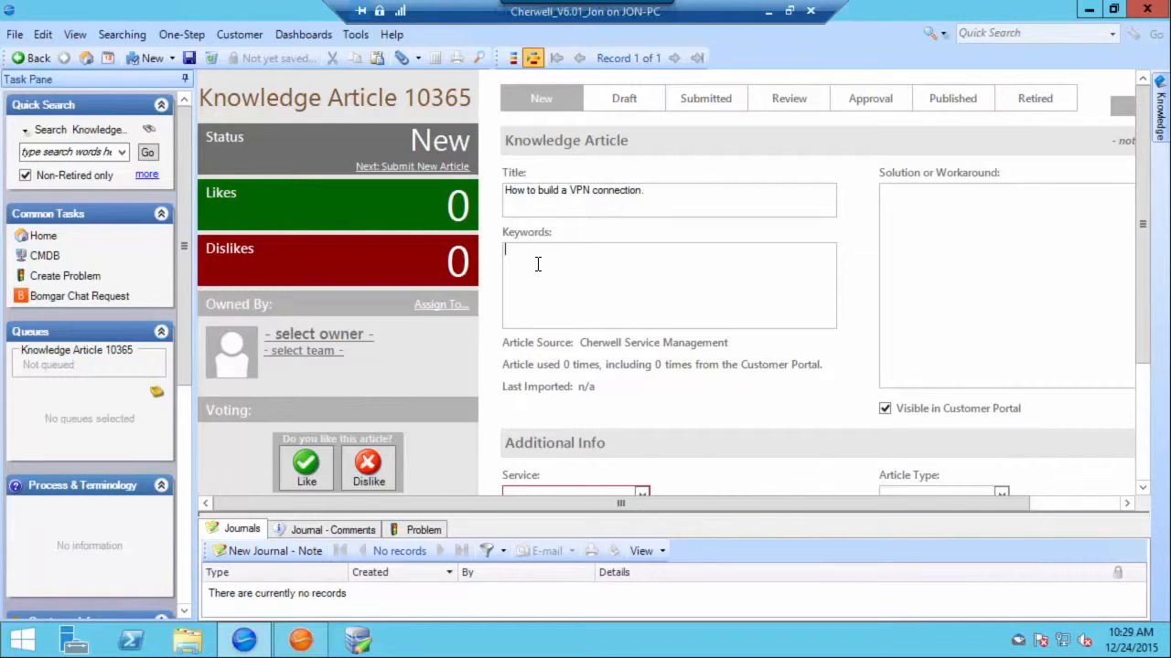
type("VPN")
type(", ")
type("remote access")
key("BackSpace")
key("BackSpace")
key("BackSpace")
key("BackSpace")
key("BackSpace")
key("BackSpace")
key("BackSpace")
key("BackSpace")
key("BackSpace")
key("BackSpace")
key("BackSpace")
key("BackSpace")
key("BackSpace")
key("BackSpace")
key("BackSpace")
key("Return")
type("Remote Access")
key("Return")
type("Work from Home")
Enter "VPN Connection" in bold as the article's solution or workaround, using the enlarged rich text editor.
left_click(964, 324)
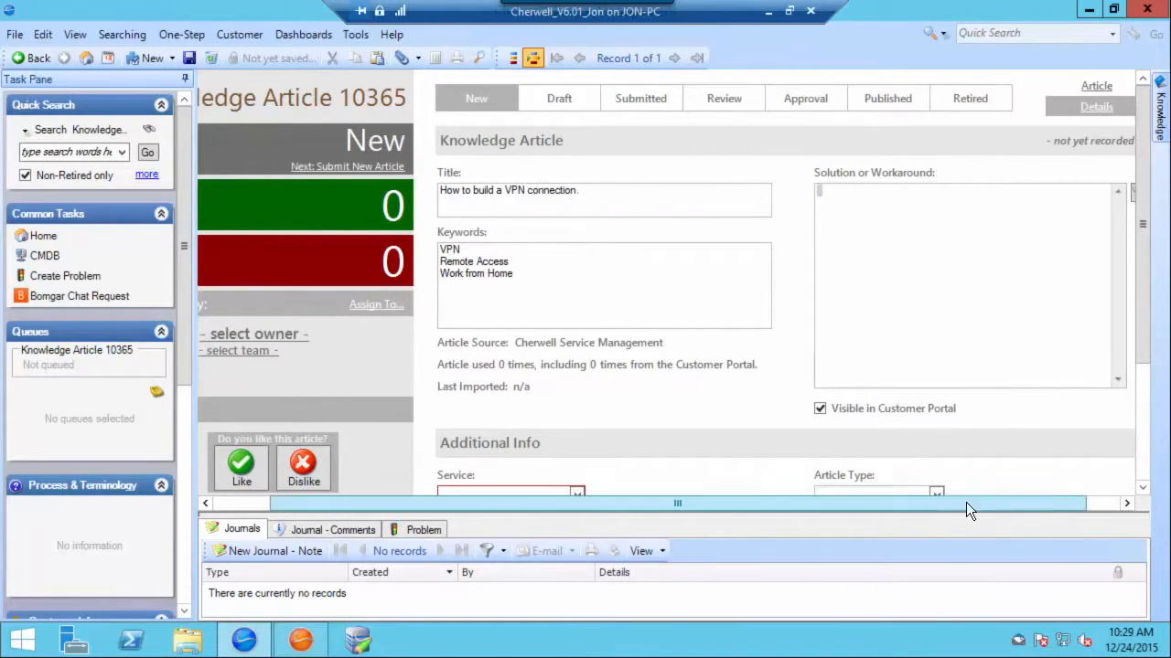
left_click_drag(1084, 502, 1119, 502)
left_click(1101, 192)
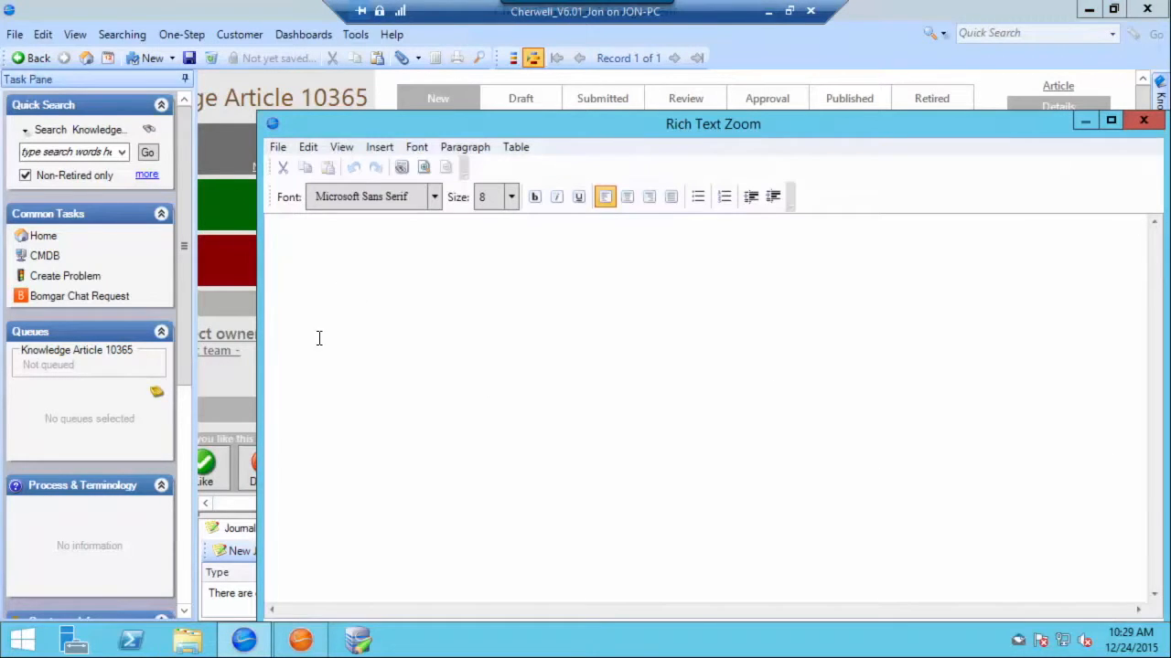
left_click(301, 245)
left_click(535, 197)
type("VPN Co")
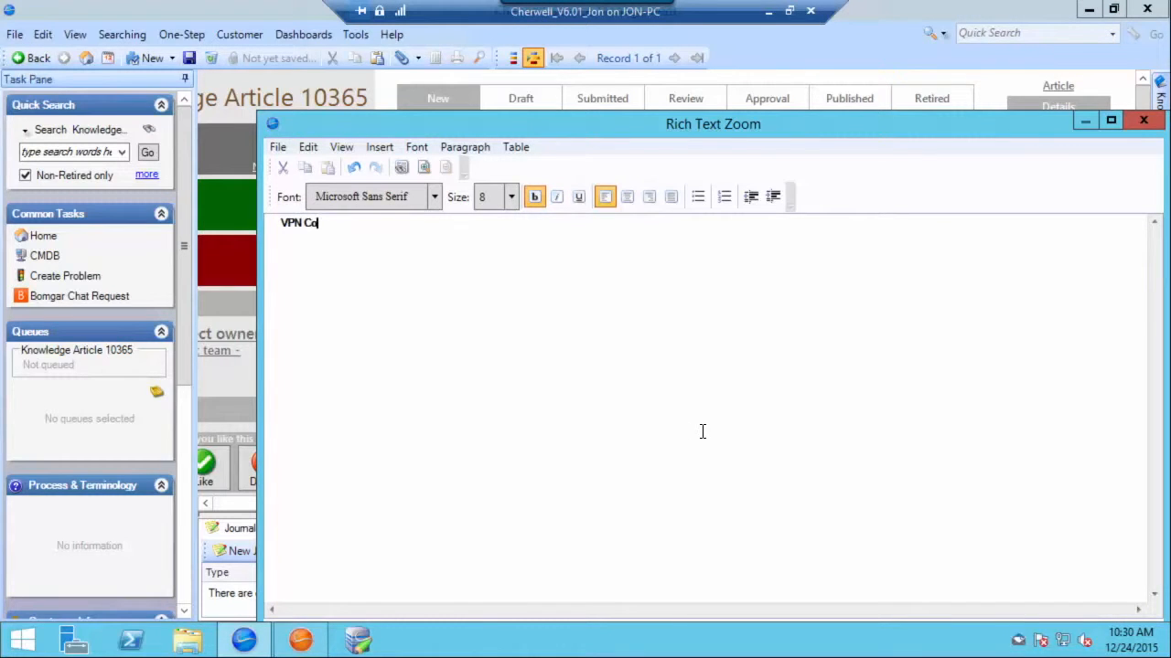
type("nnection")
key("Return")
left_click_drag(928, 119, 752, 50)
left_click(865, 554)
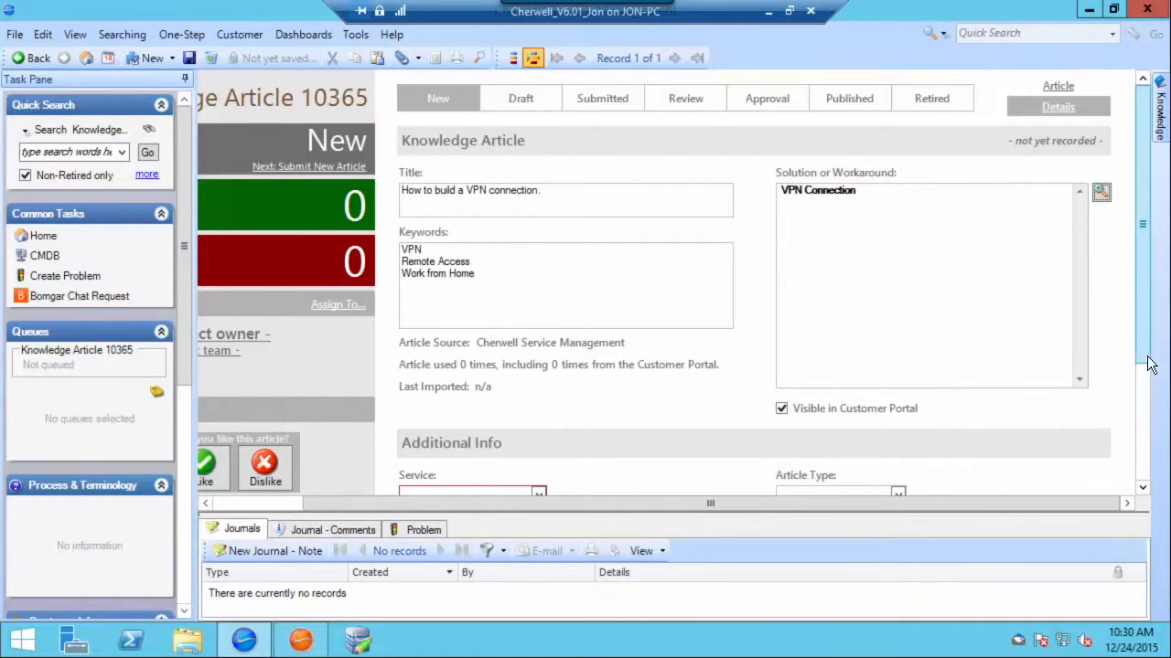
Classify the article under service Enterprise Apps, category Accounting System and subcategory Request Access/Installation.
left_click(1141, 391)
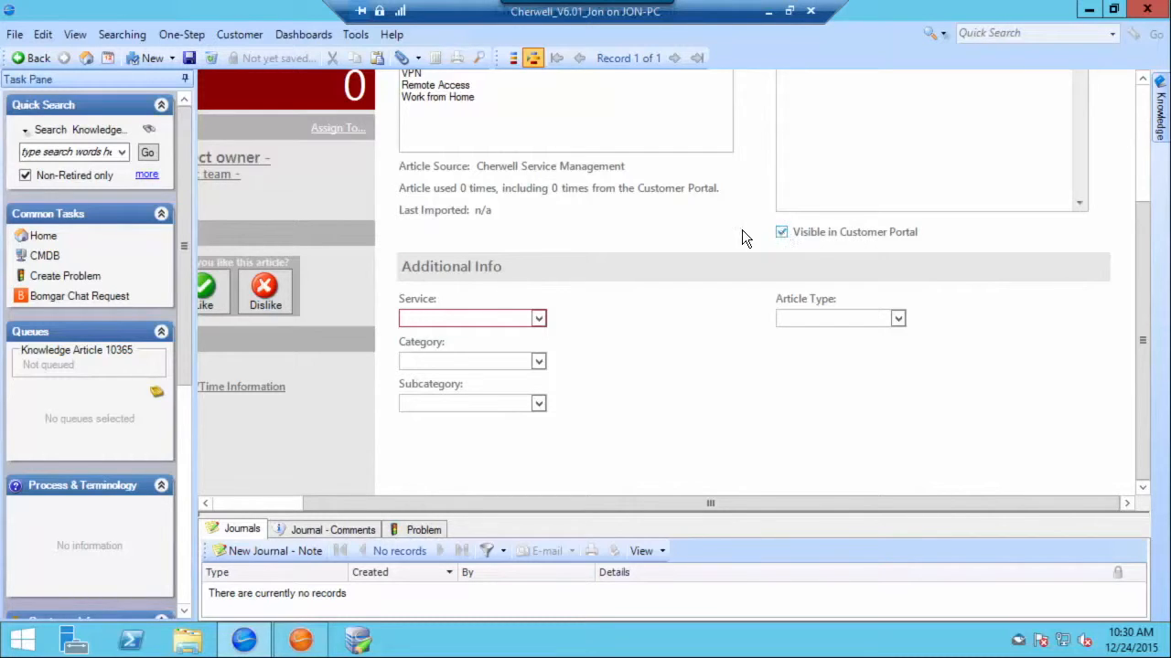
left_click(535, 317)
left_click(536, 317)
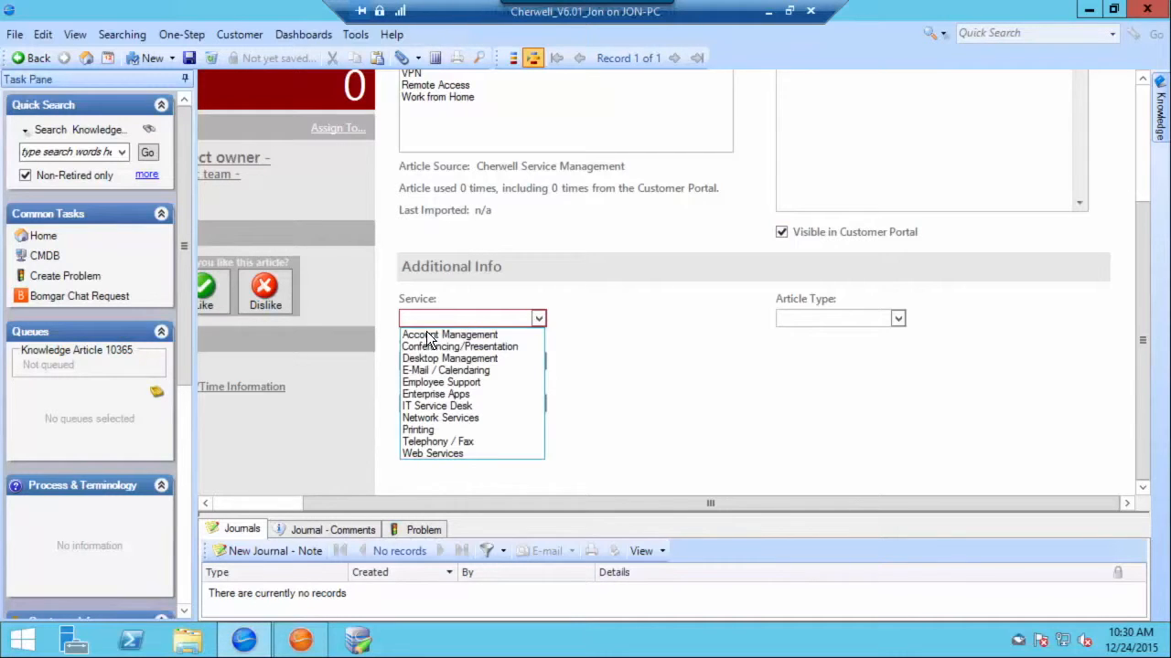
left_click(485, 394)
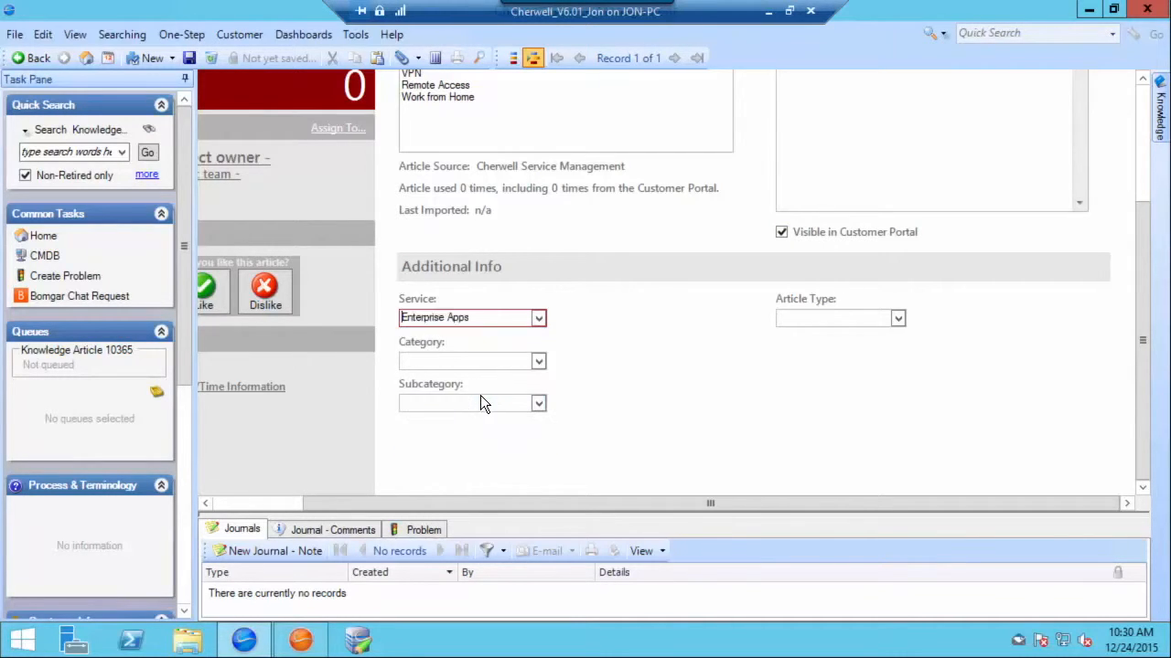
left_click(539, 362)
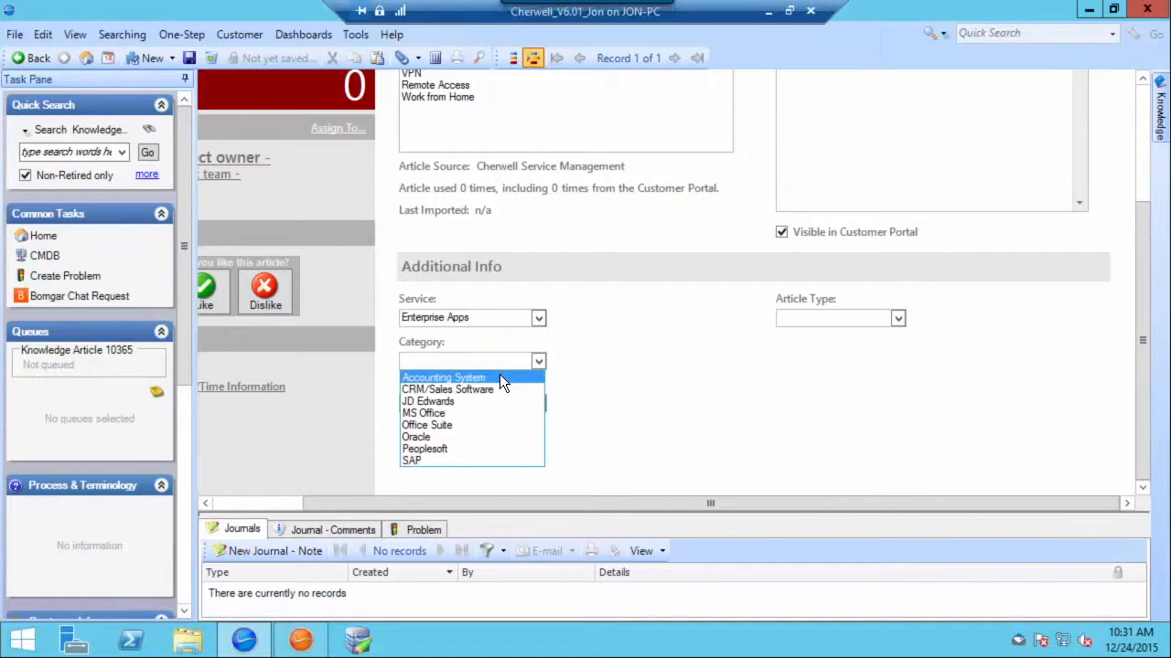
left_click(499, 377)
left_click(538, 406)
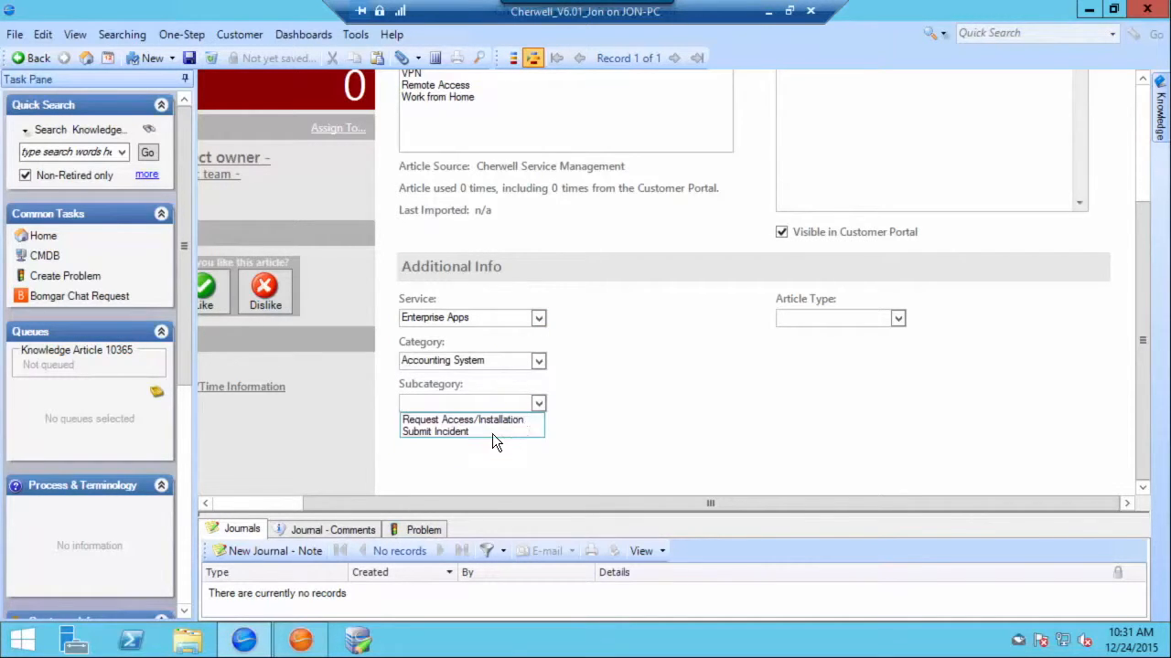
left_click(487, 419)
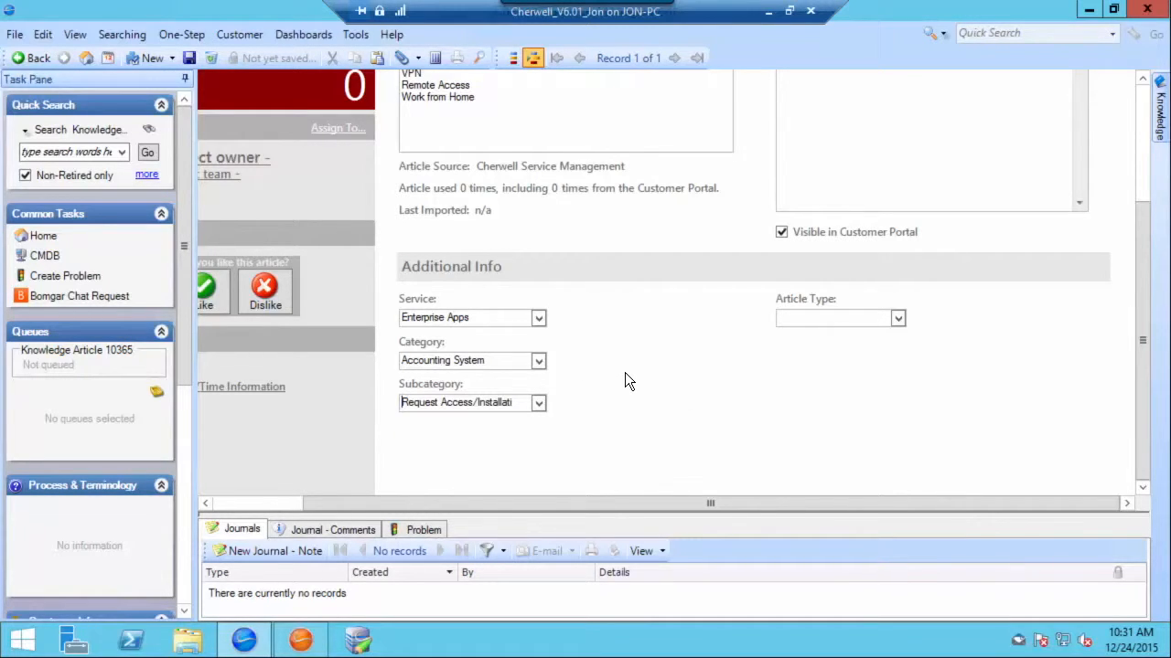
Set the article type to How To and save the knowledge article.
left_click(898, 319)
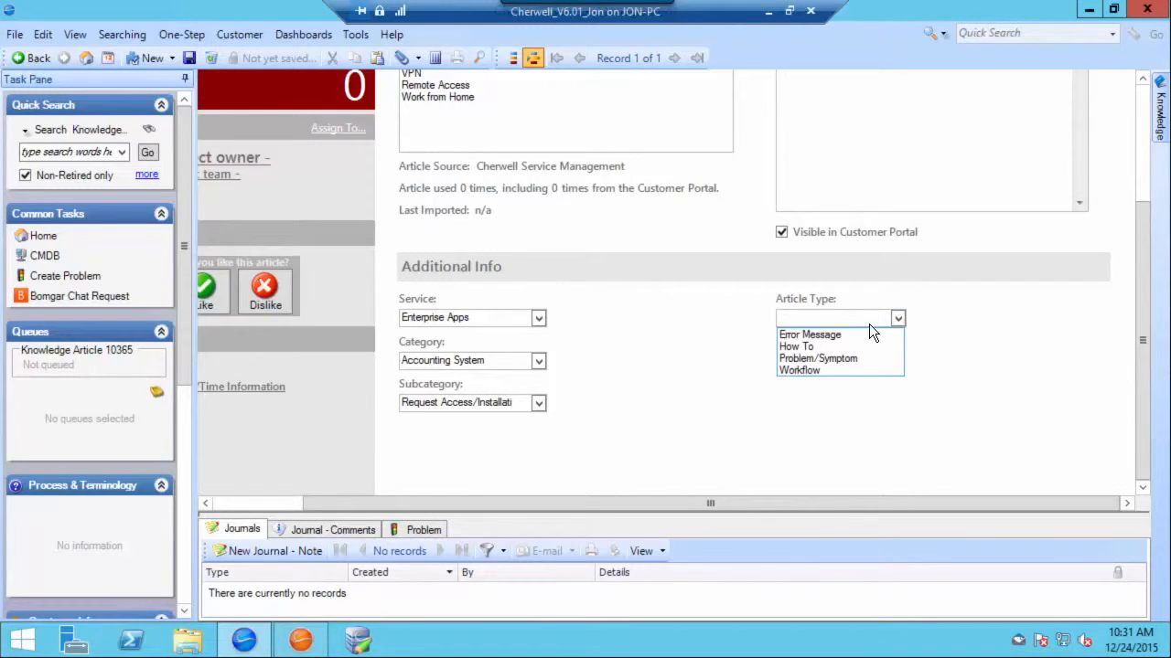
left_click(823, 346)
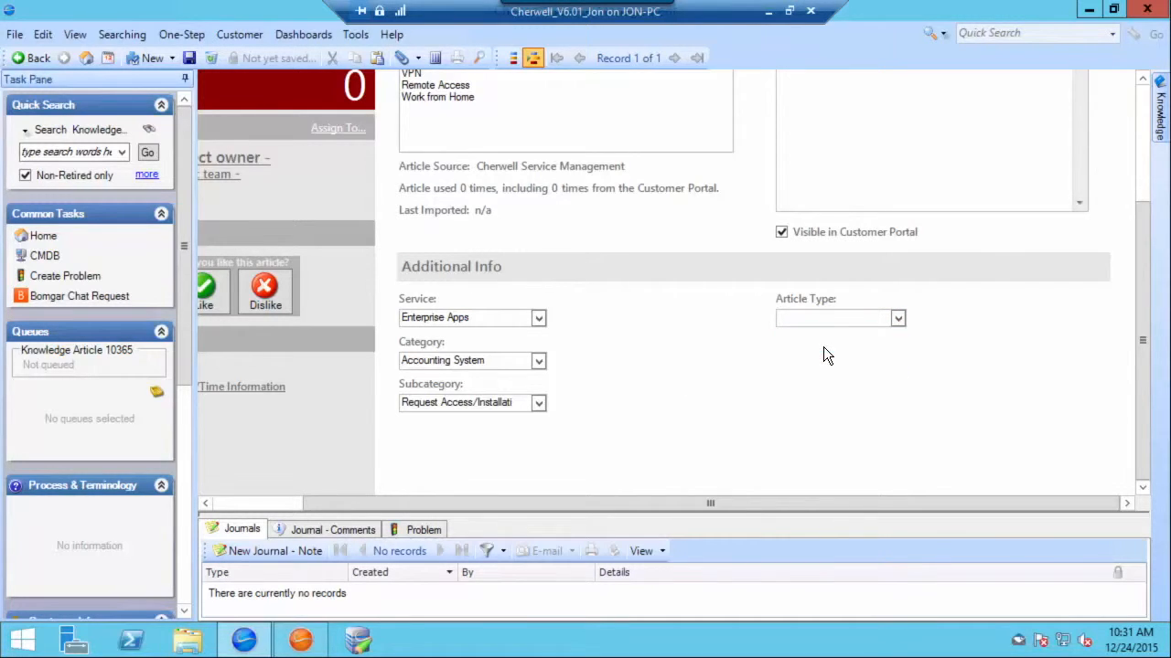
left_click(1142, 146)
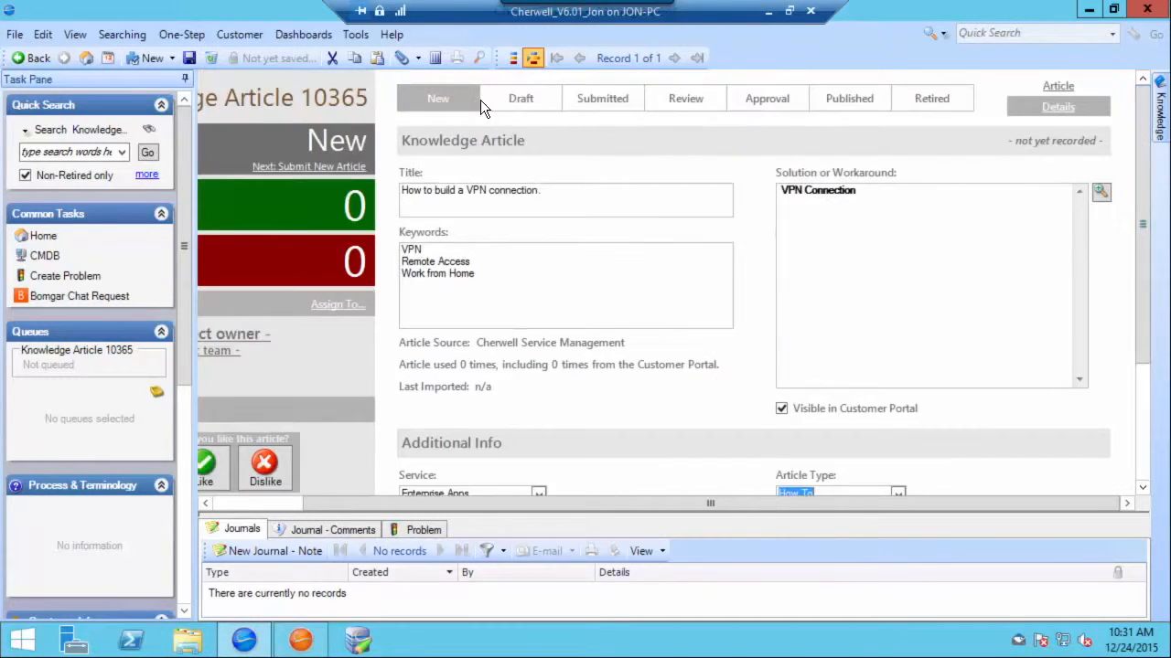
left_click(194, 58)
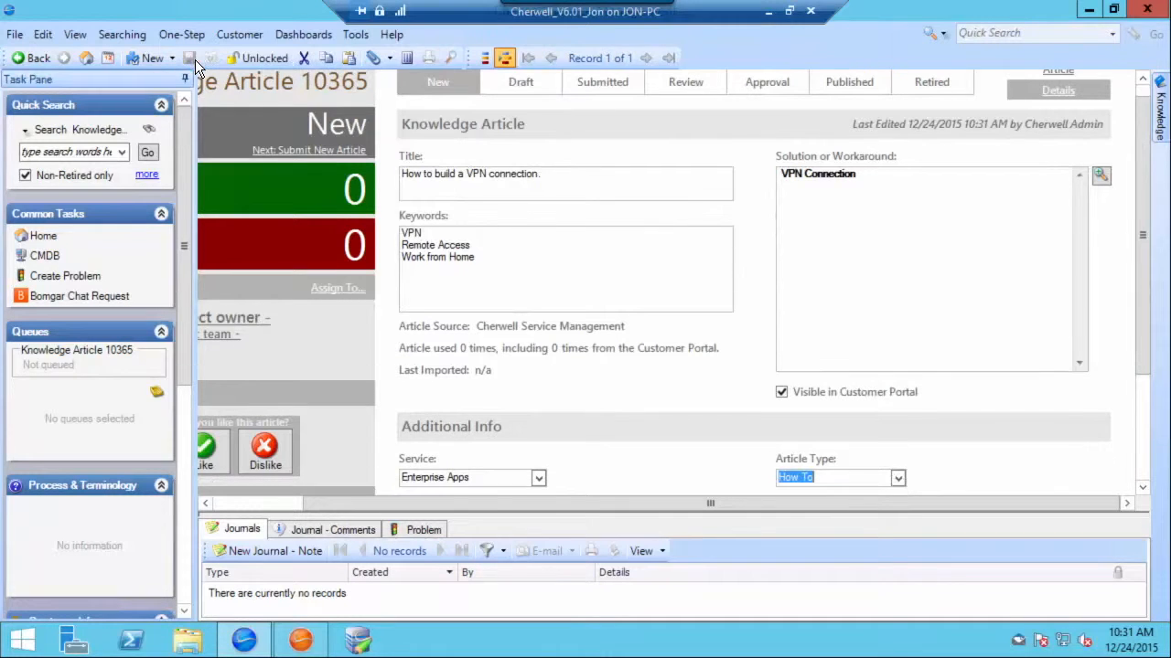
Submit the new article as a draft, dismiss the thank-you message, and submit the article for review.
left_click(288, 153)
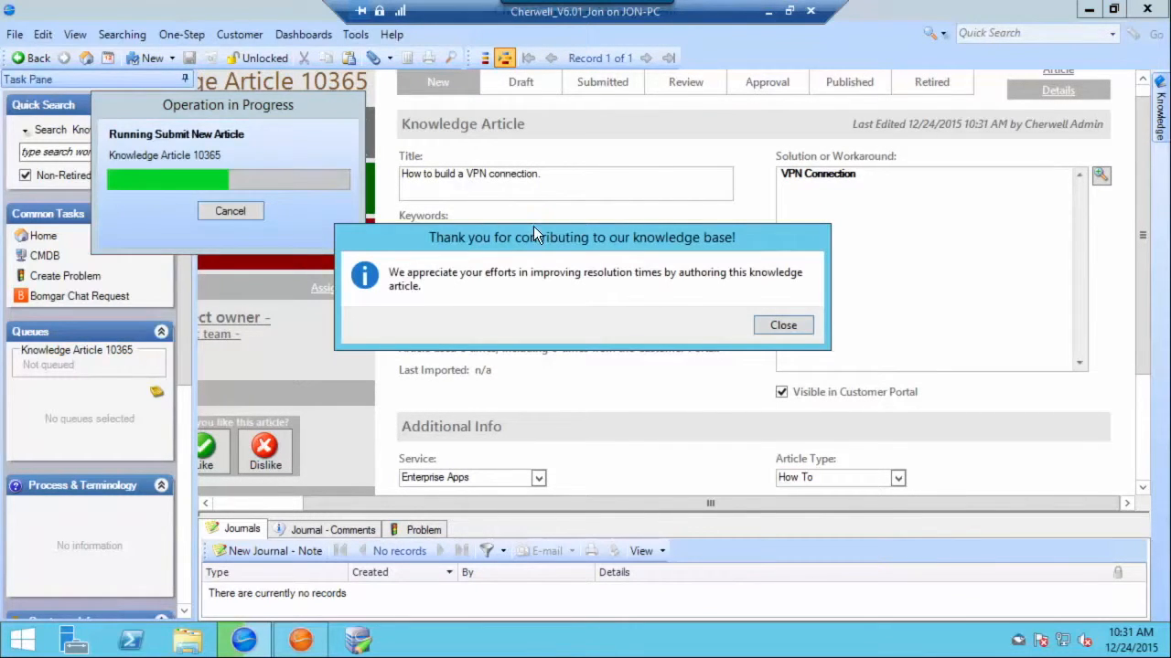
left_click(784, 326)
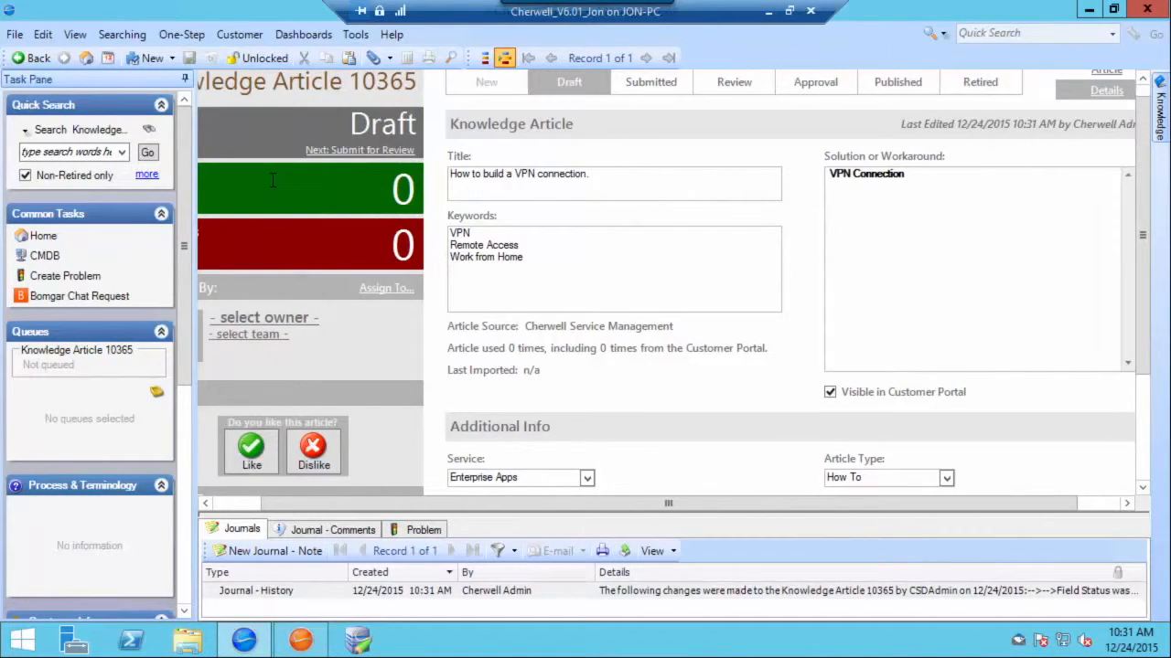
left_click(373, 159)
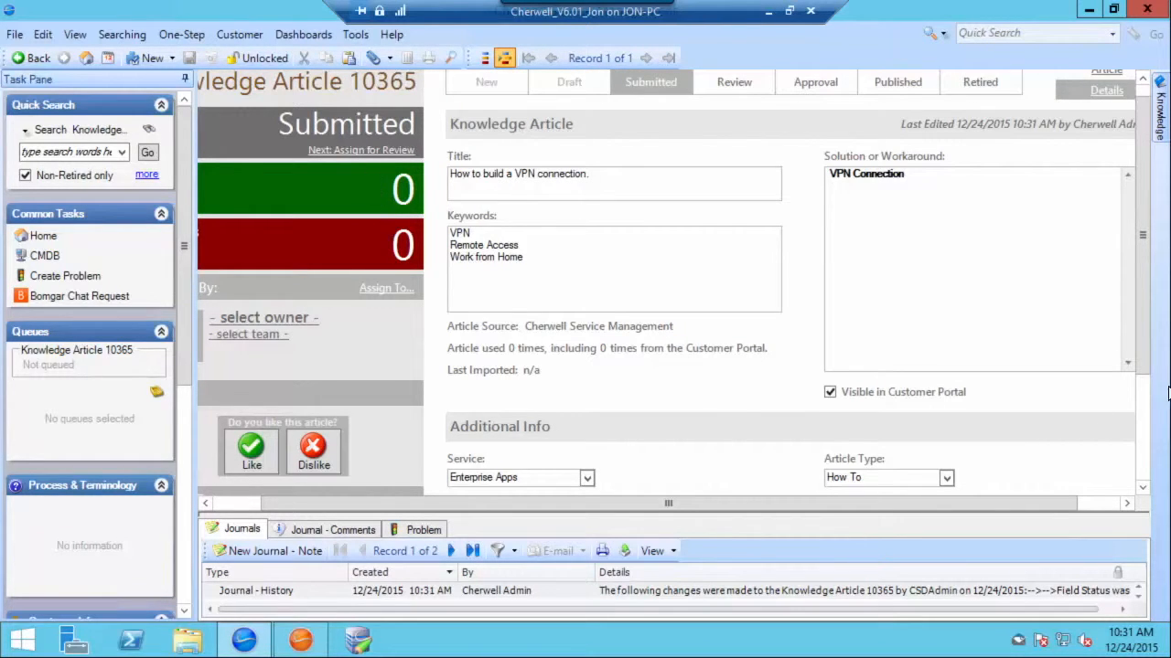
Assign the submitted article for review, selecting Cherwell Admin as the knowledge team member.
scroll(917, 413, "down", 3)
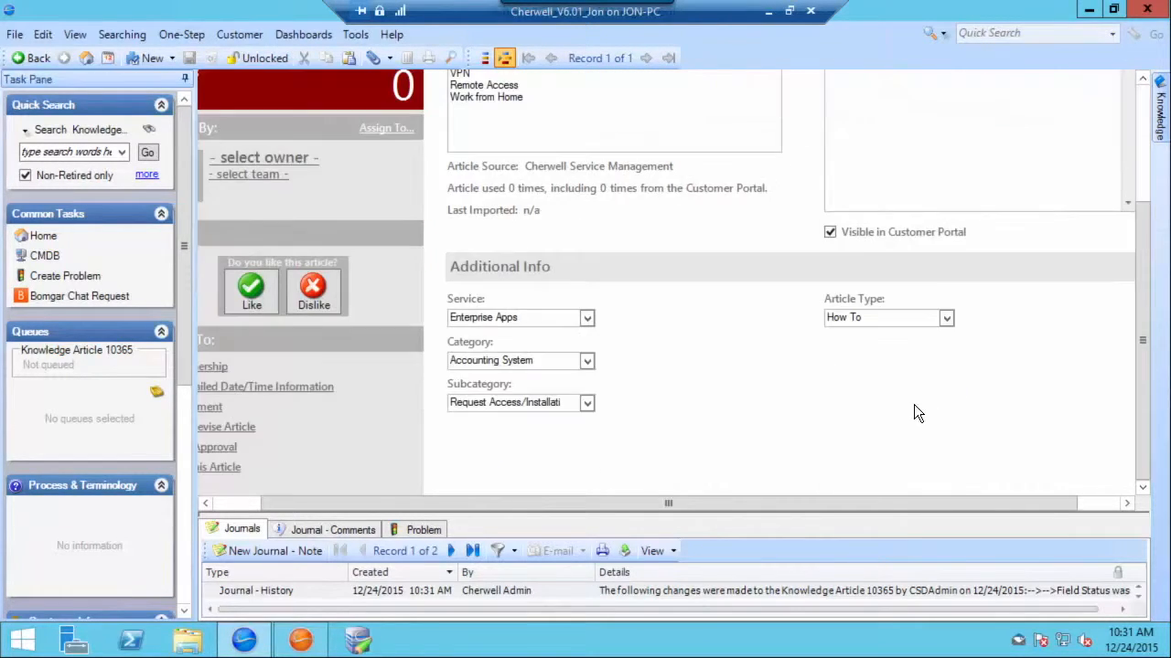
left_click(235, 503)
left_click(252, 366)
scroll(585, 306, "up", 3)
left_click(409, 168)
left_click(665, 325)
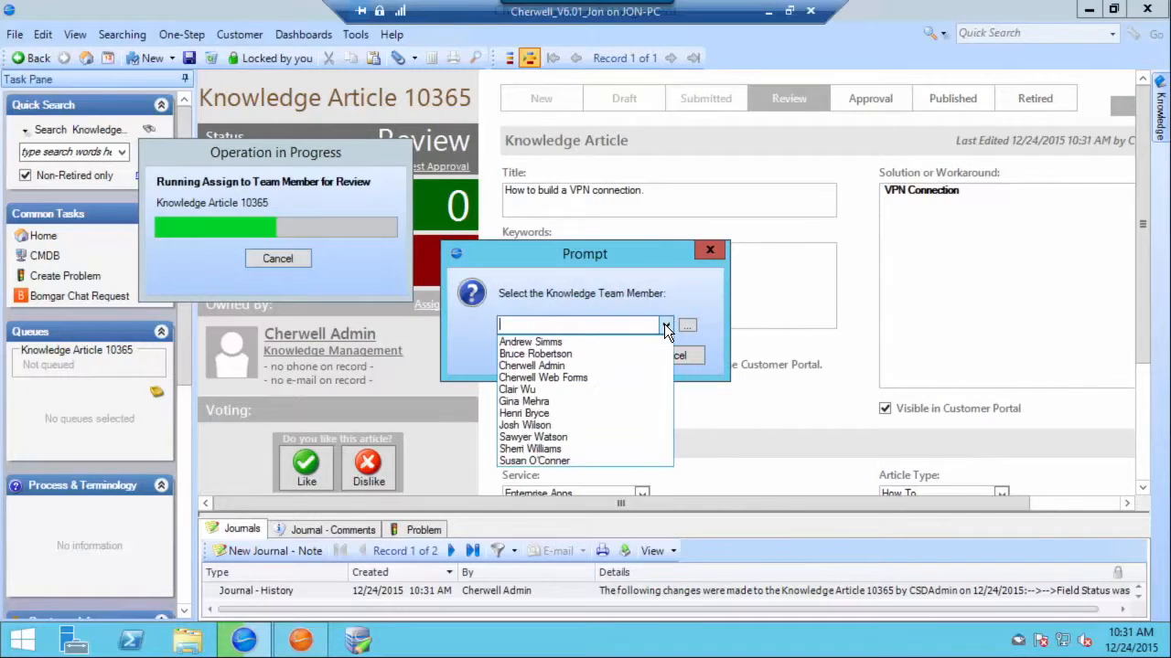
left_click(563, 375)
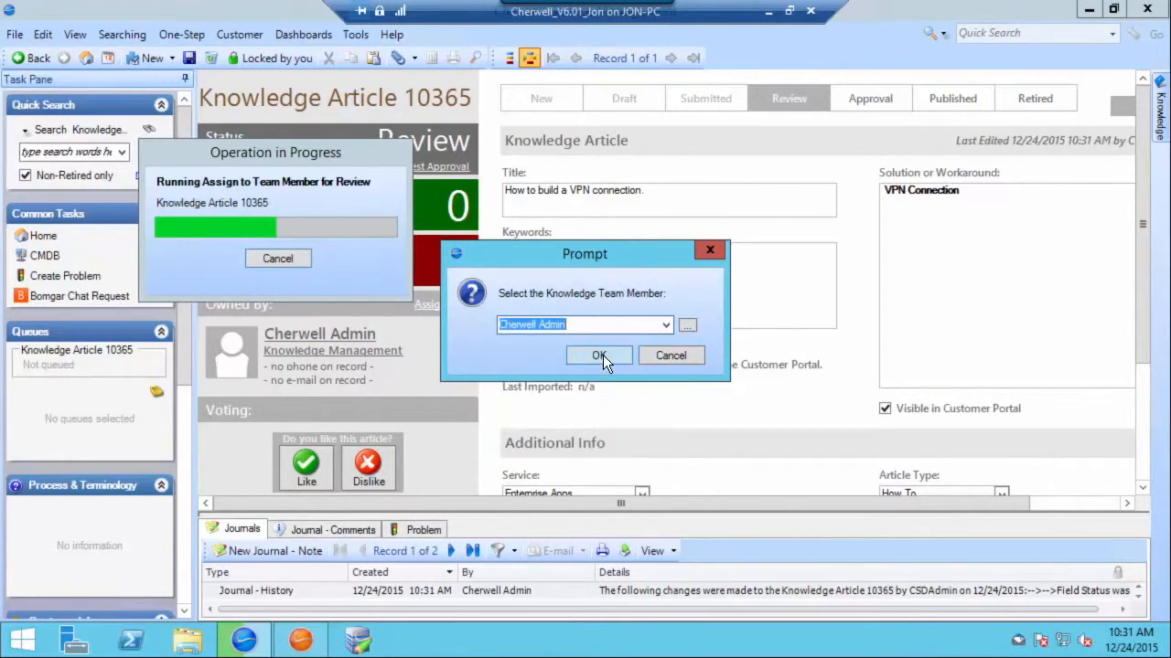
left_click(603, 355)
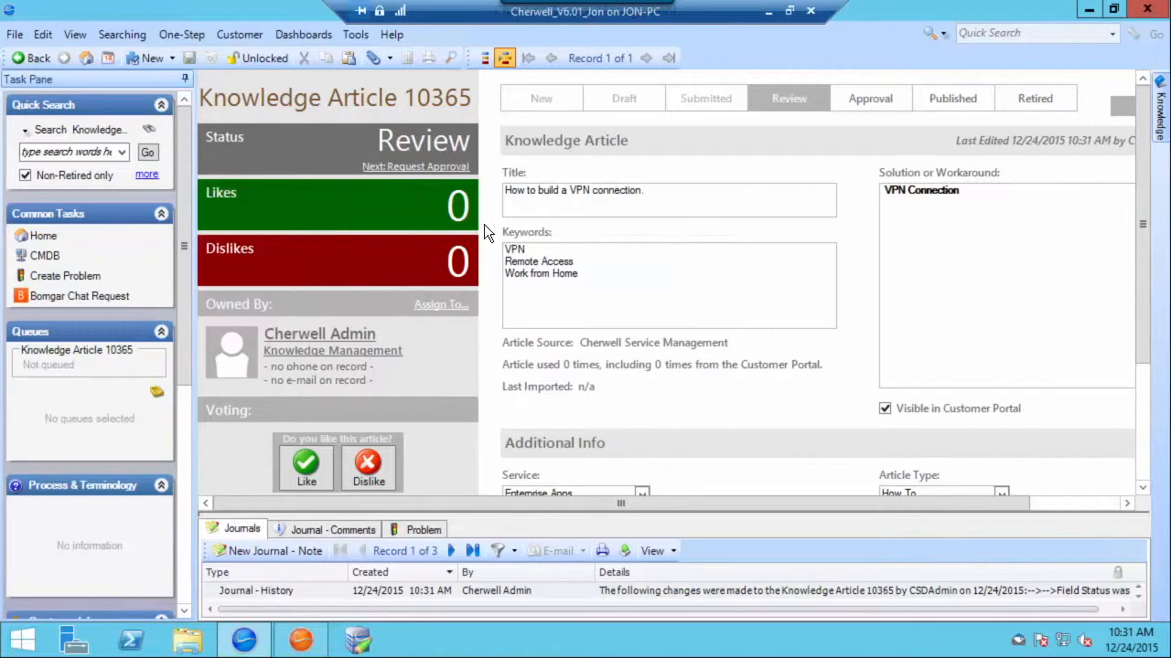
Request approval for the article and look through the individual approver records in an enlarged approvals list.
left_click(414, 168)
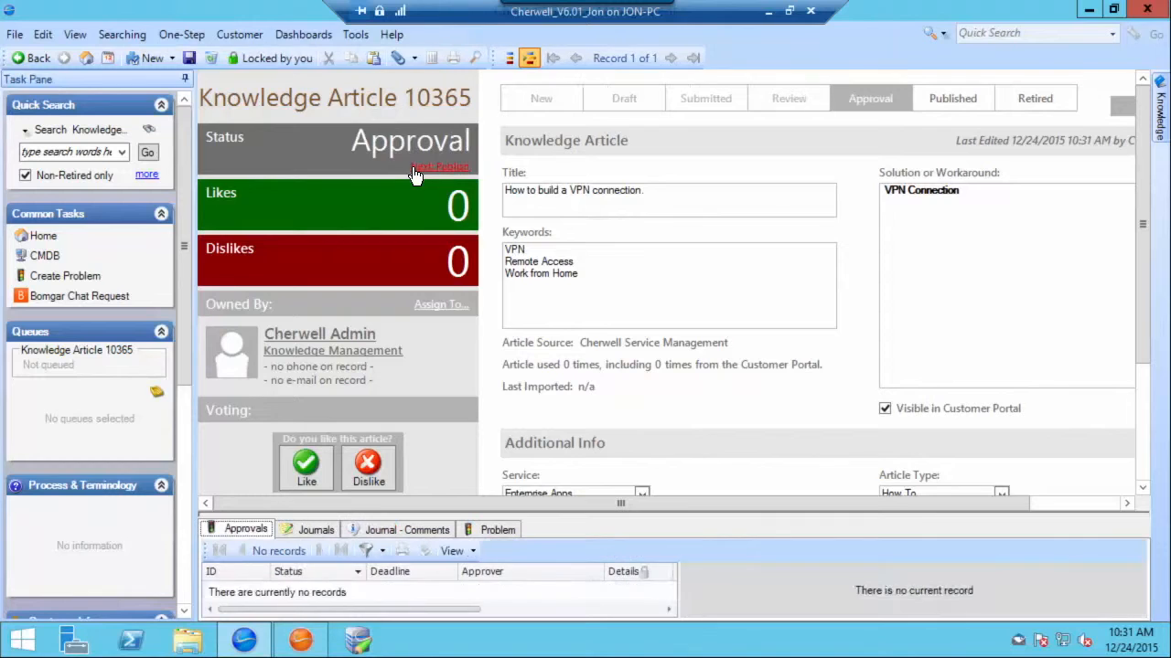
left_click_drag(638, 506, 646, 422)
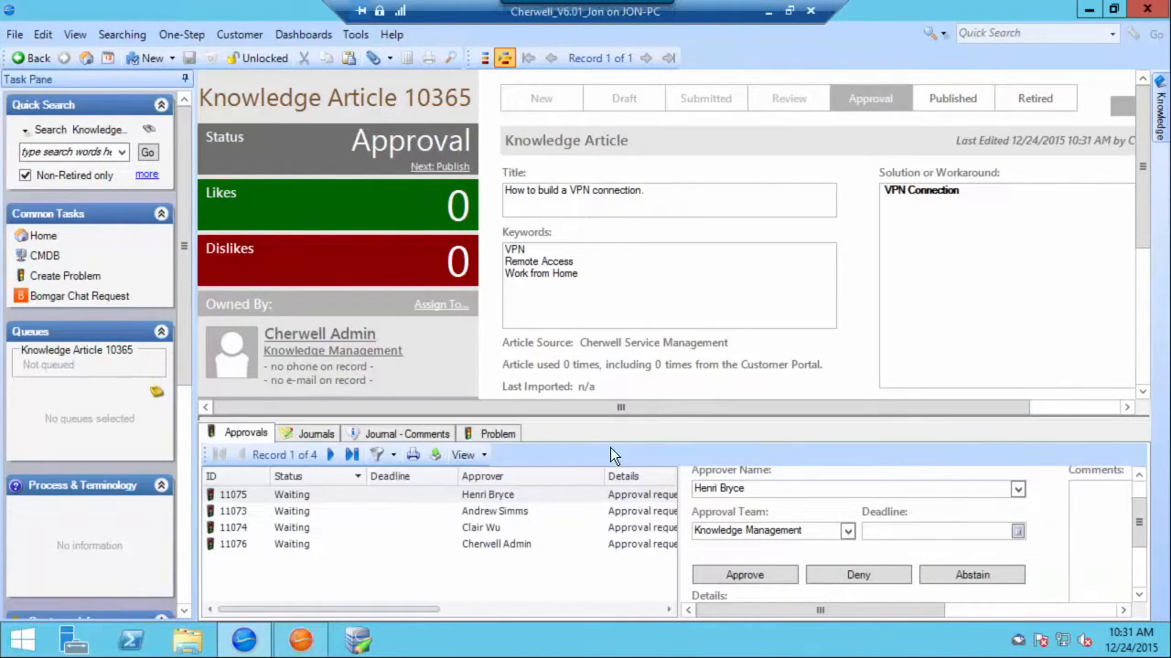
left_click(316, 512)
left_click(316, 530)
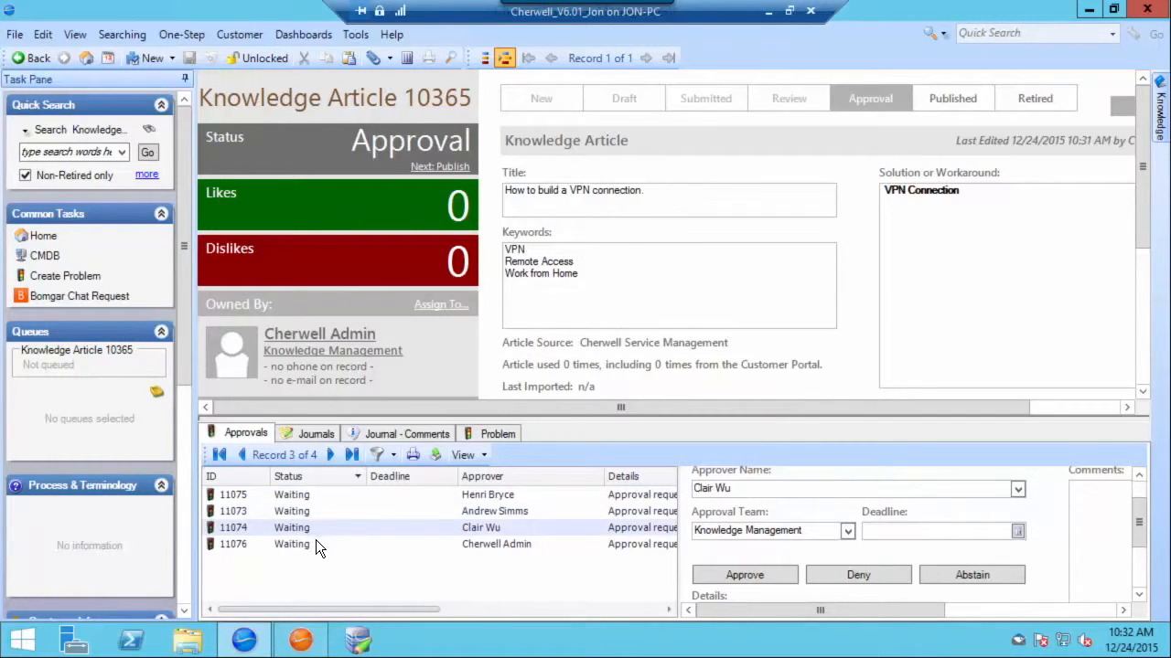
left_click(316, 544)
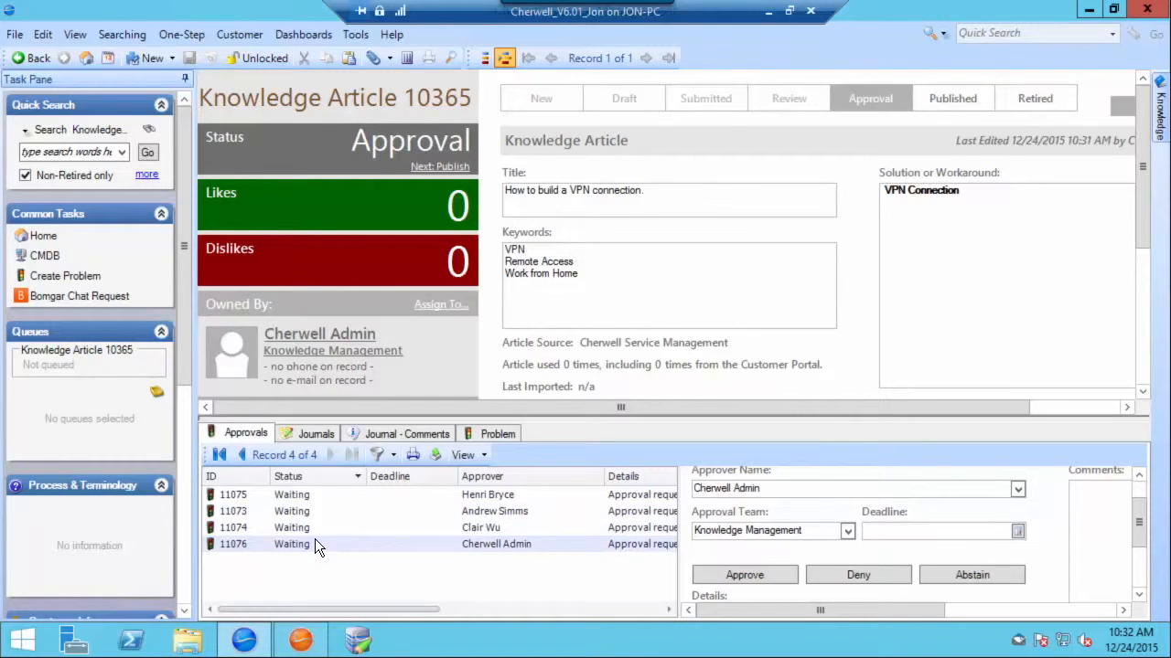
Switch to Cherwell Administrator, open Approvals.bp and examine the trigger condition of the Knowledge Article Approval Process.
left_click(301, 640)
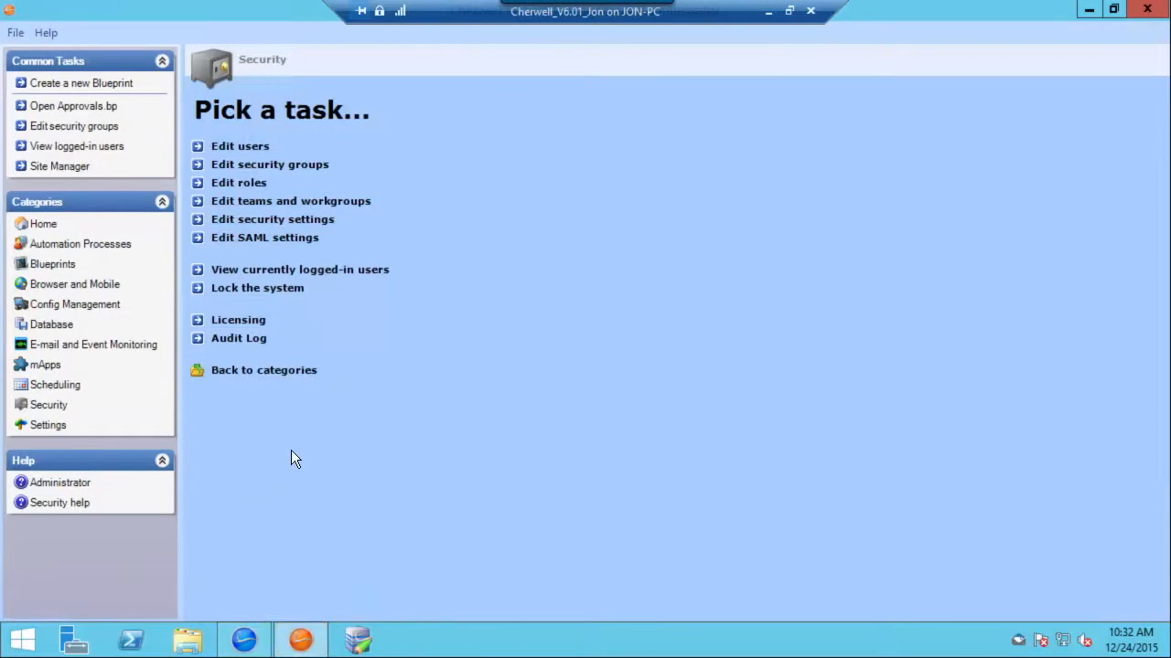
left_click(100, 105)
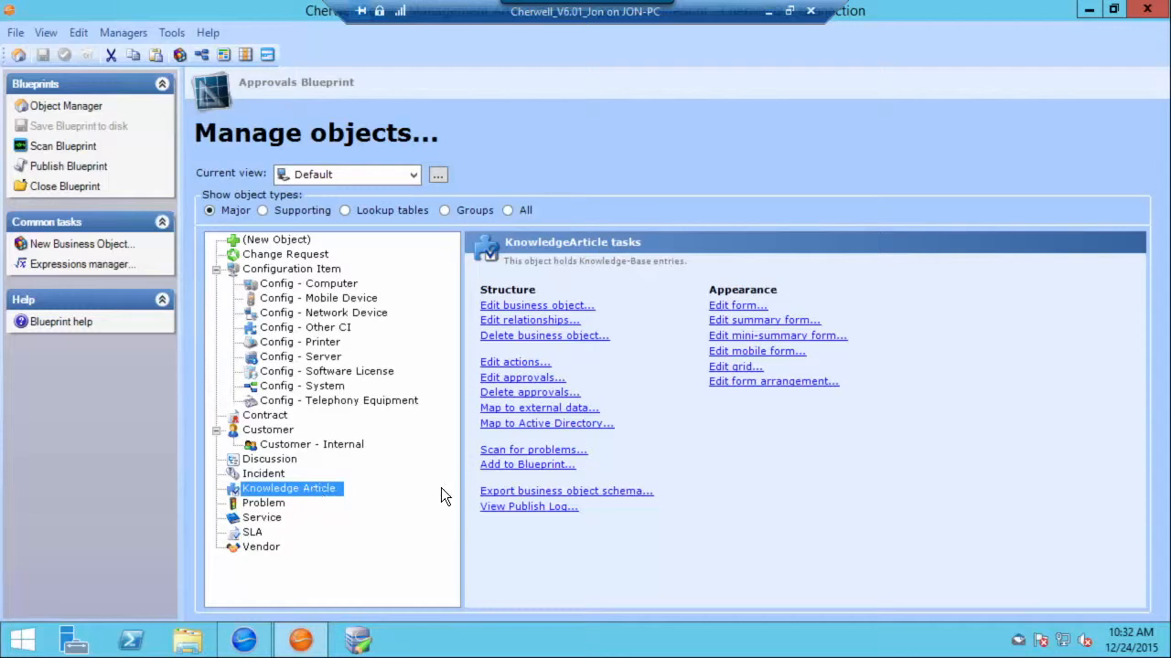
left_click(539, 380)
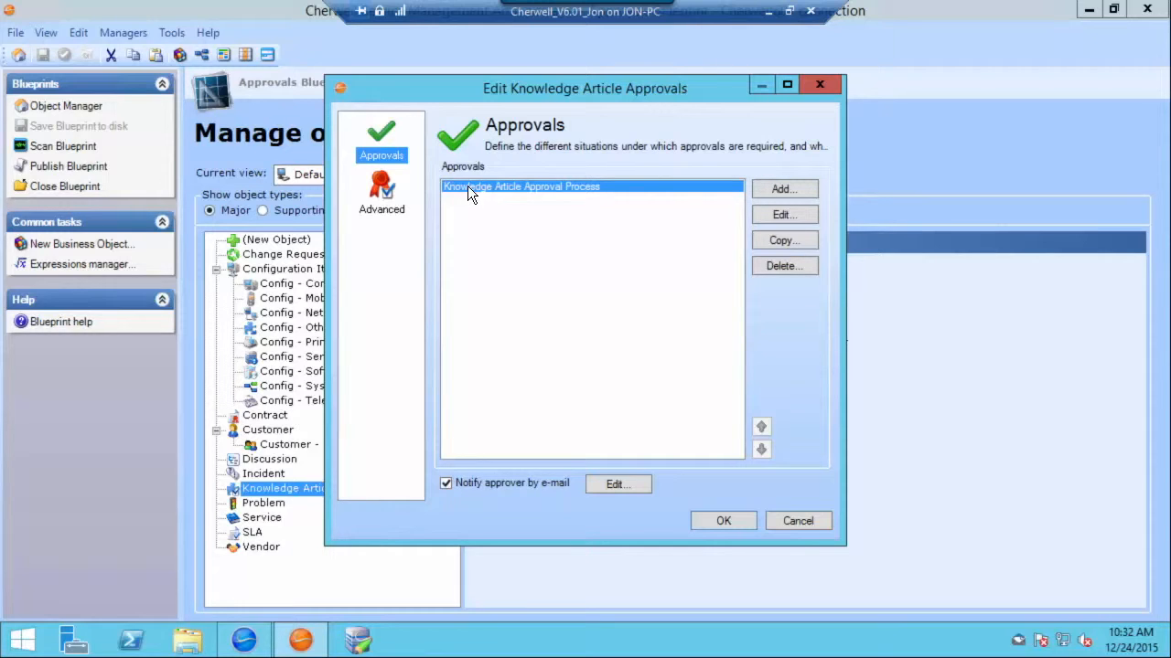
left_click(779, 218)
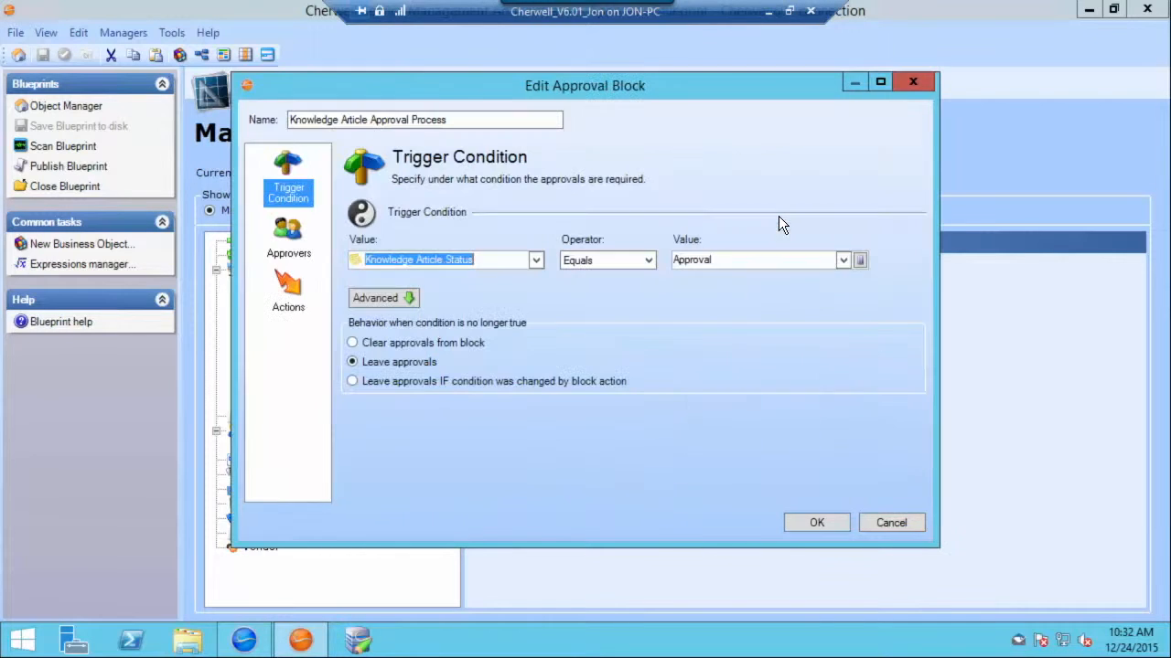
left_click(284, 171)
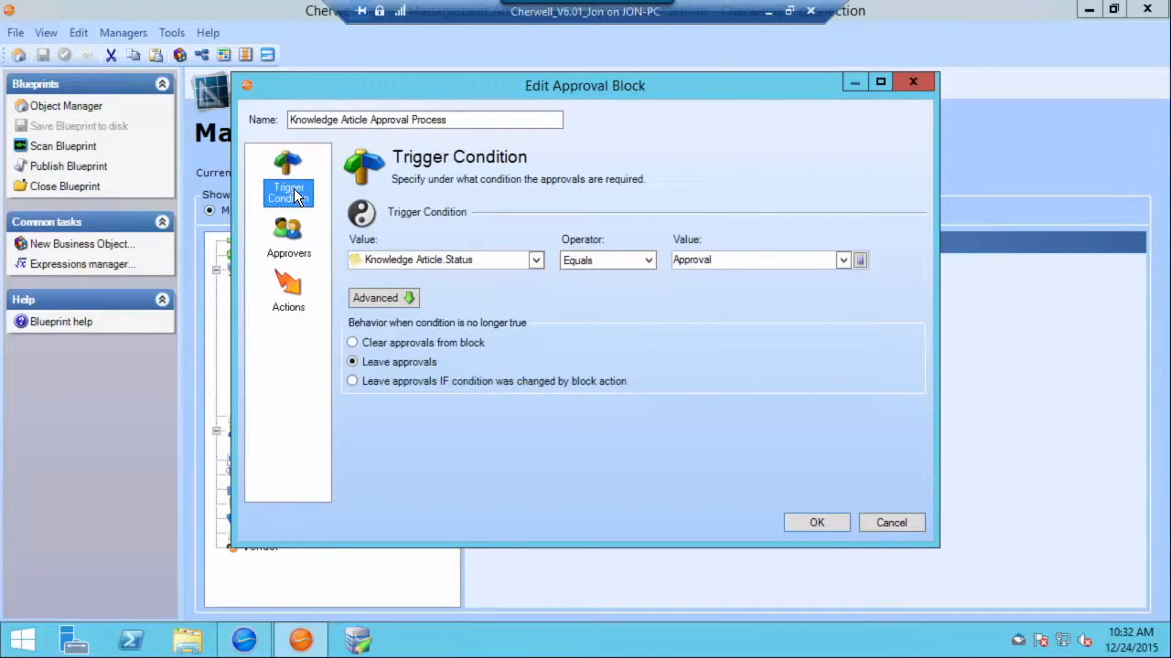
Examine the trigger condition's field and the status value it is compared with in the Knowledge Article Approval Process.
left_click_drag(385, 259, 478, 259)
left_click(701, 260)
double_click(700, 260)
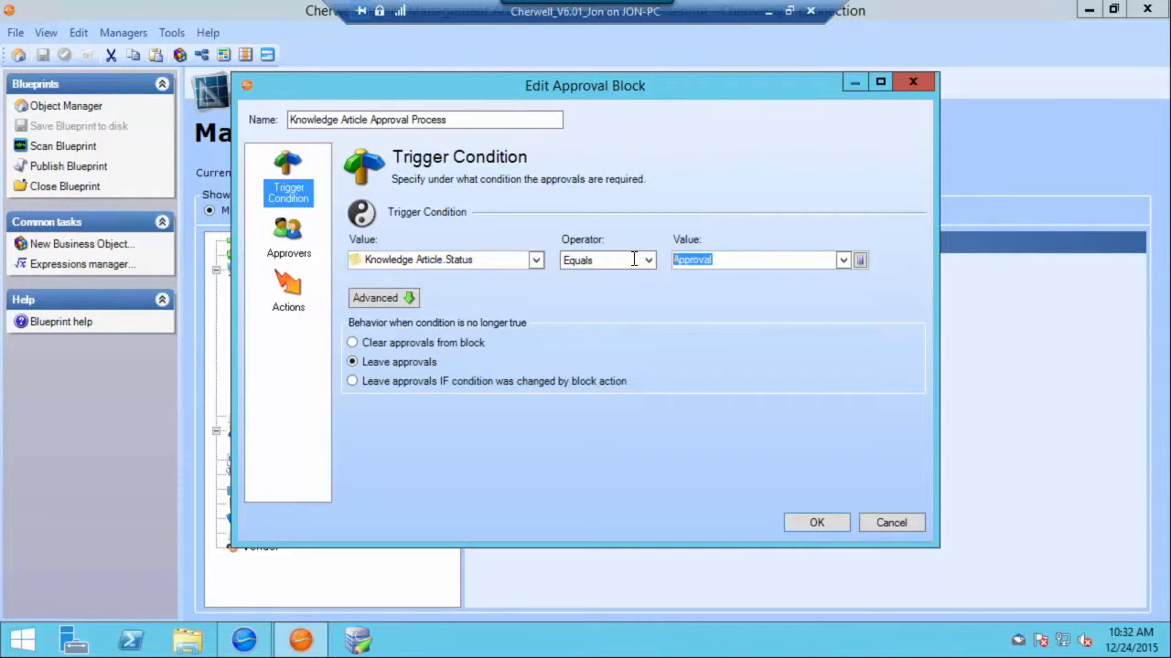
Examine the Knowledge Management approver settings, trying a specific number of required approvers before returning to the percentage option.
left_click(285, 232)
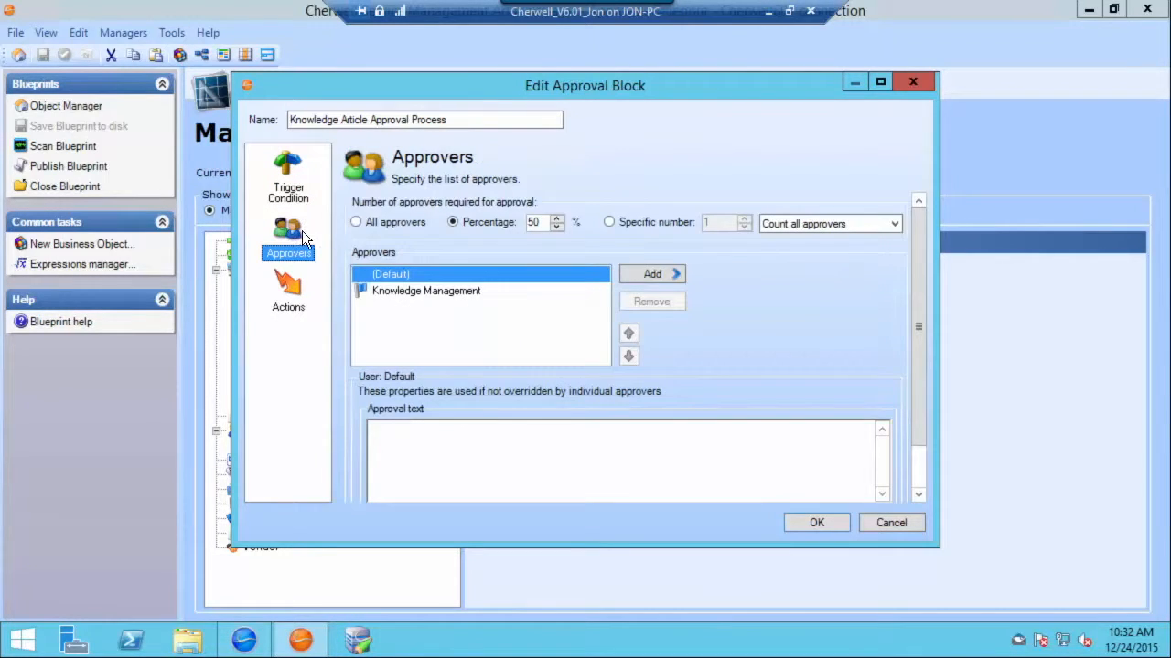
left_click(395, 290)
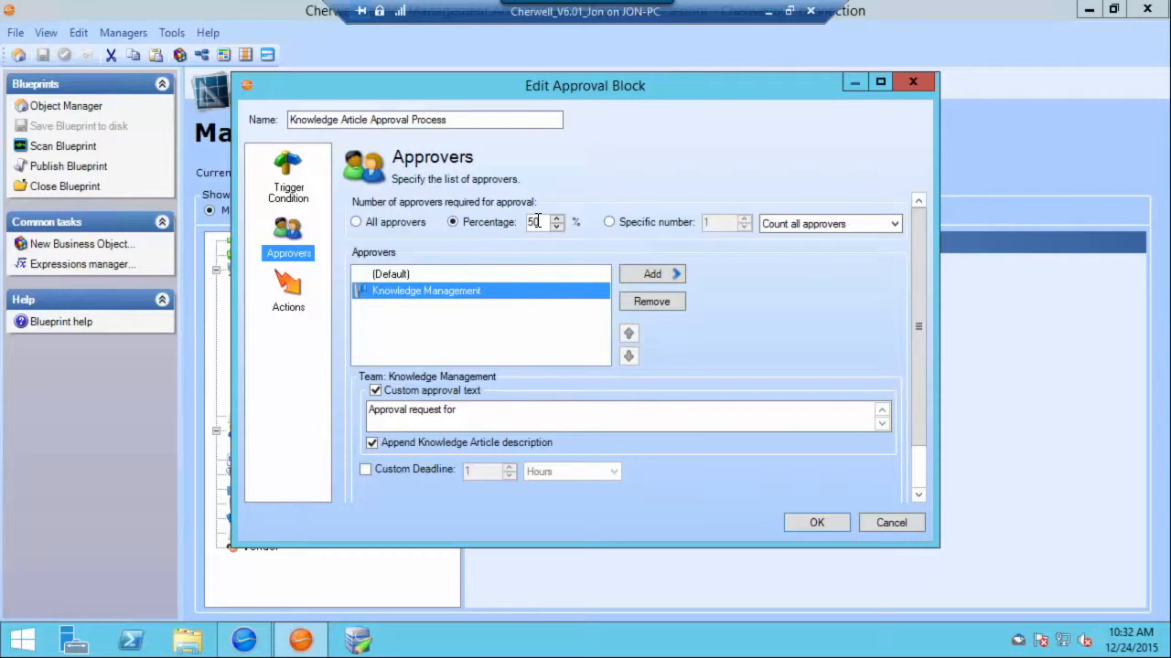
left_click(610, 222)
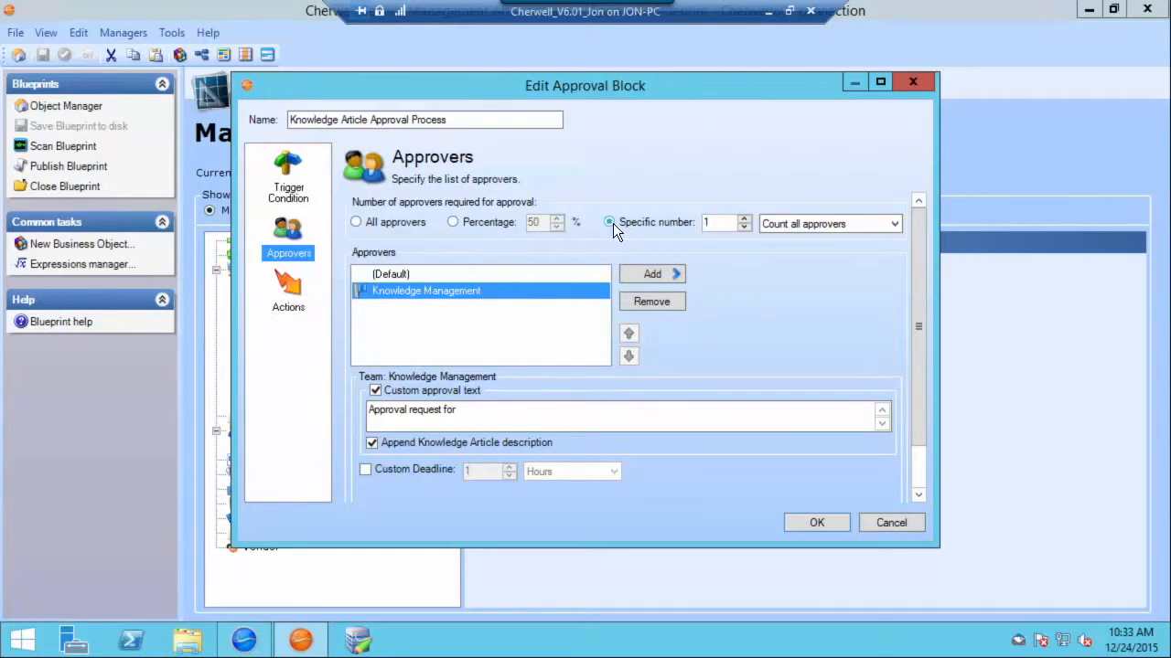
left_click_drag(666, 221, 620, 216)
left_click(396, 223)
left_click(471, 225)
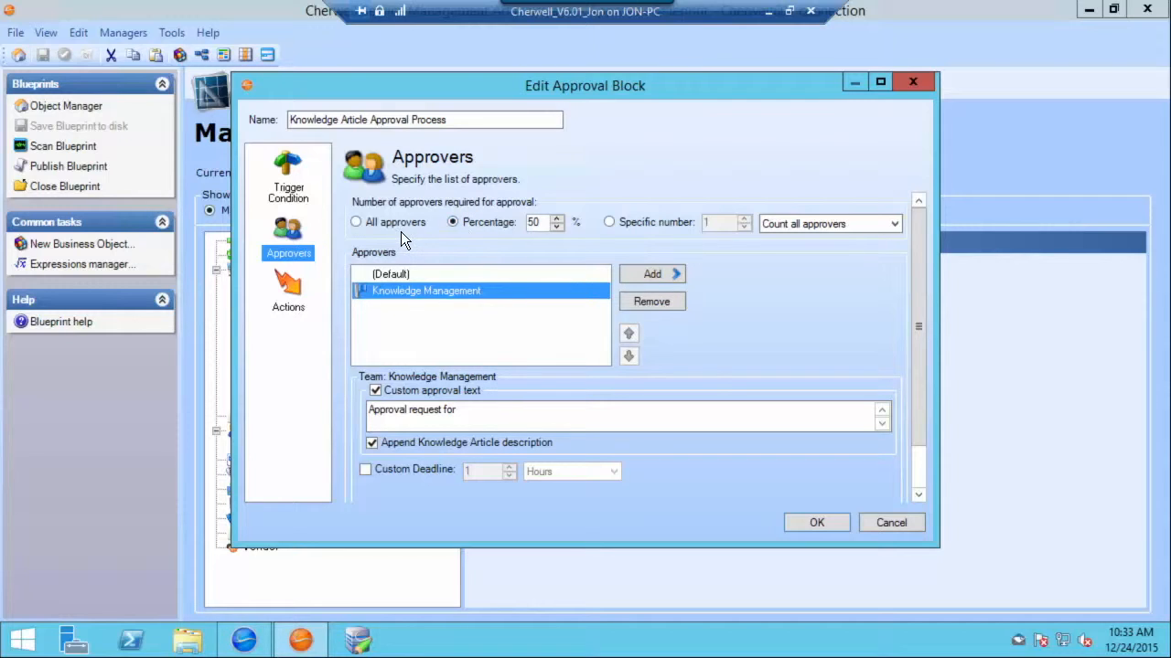
Examine the approval actions and search the One-Step manager opened from the denied action for "denied".
left_click(289, 291)
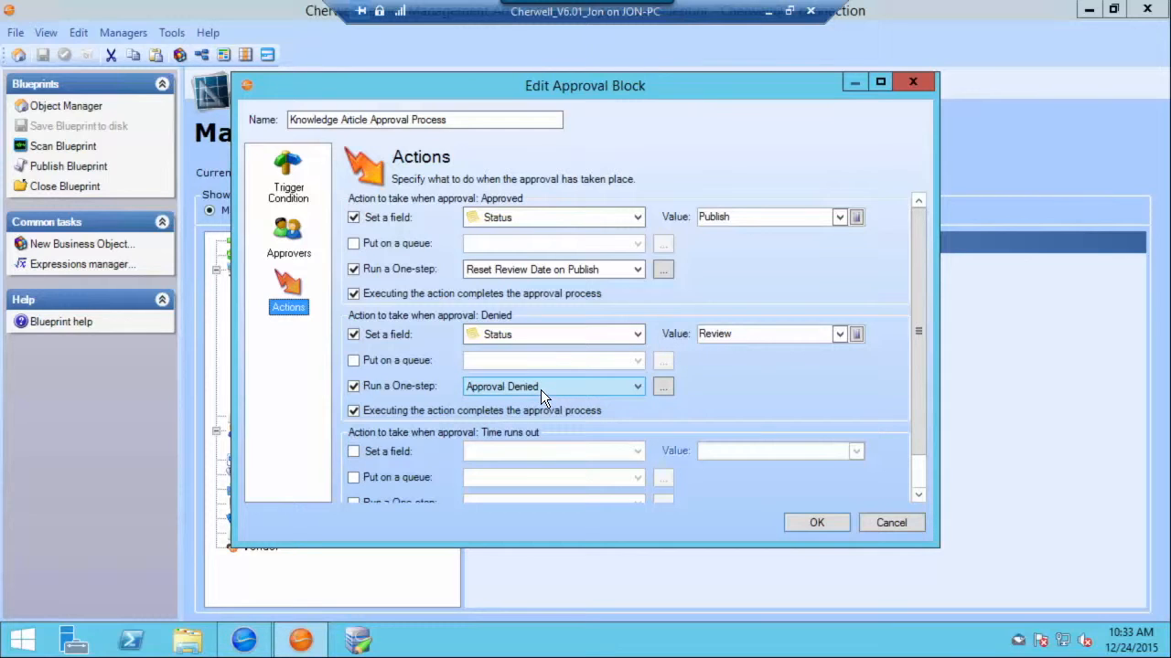
left_click(665, 385)
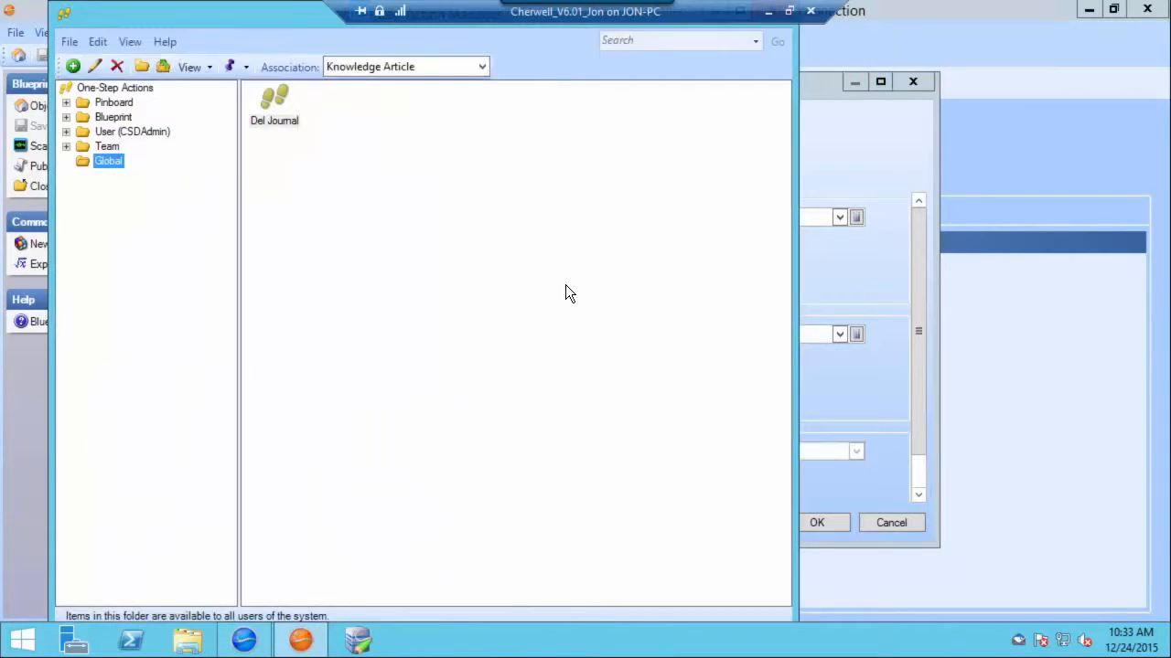
left_click(123, 86)
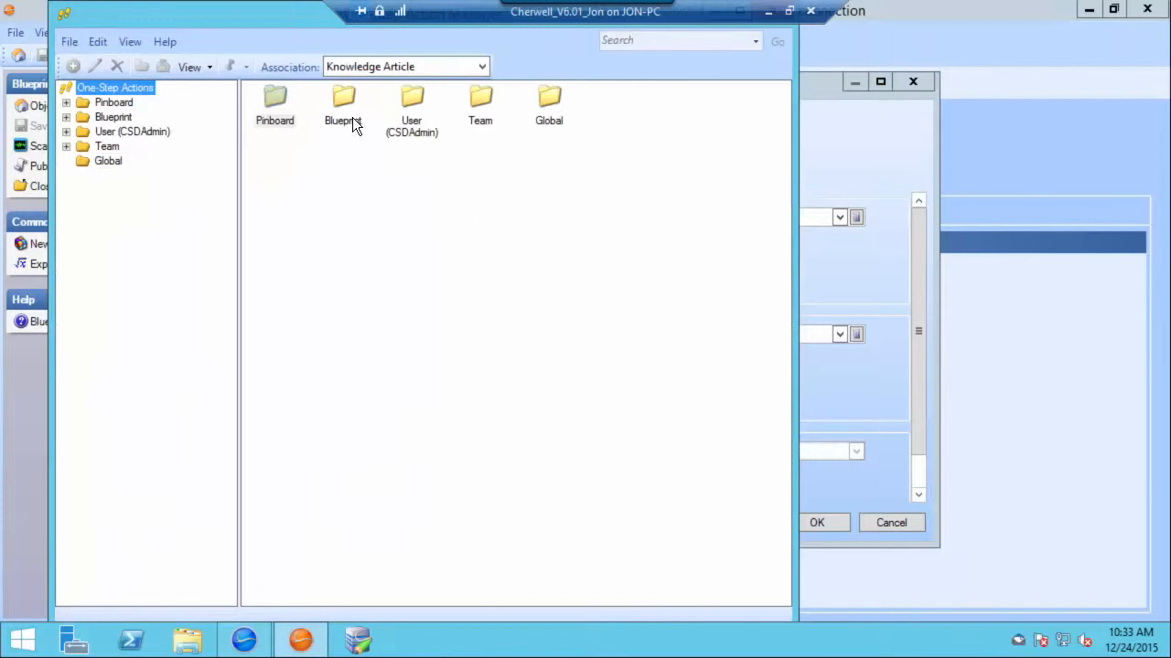
left_click(649, 41)
type("denied")
key("Return")
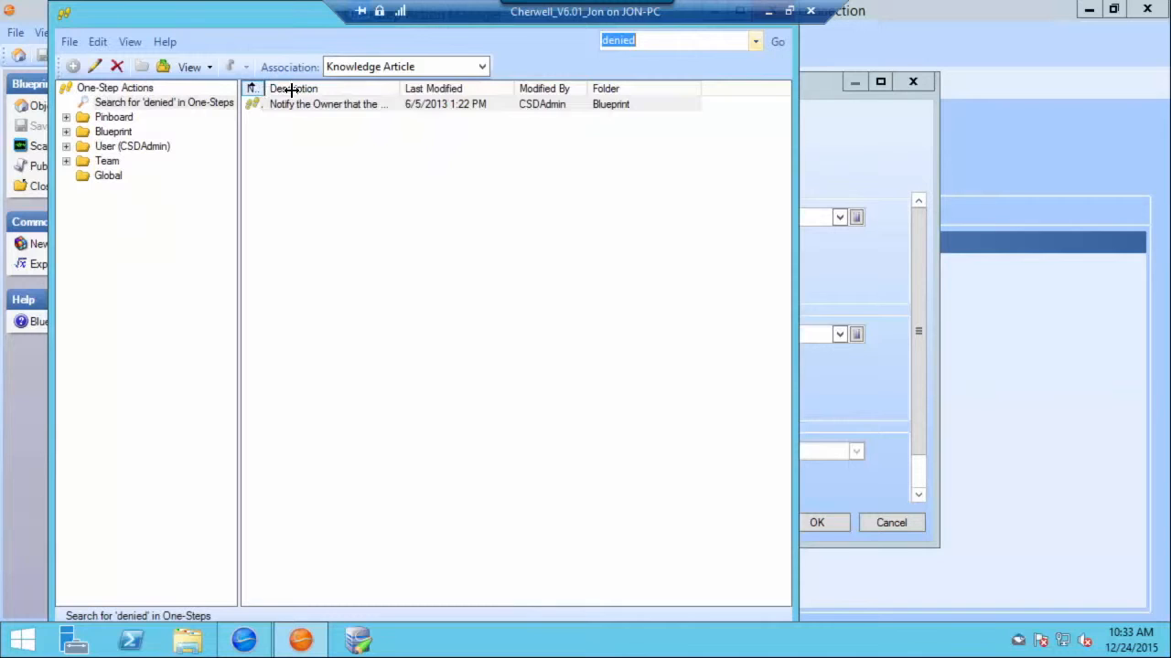
Widen the name column, open the Approval Denied One-Step to examine its e-mail step, and close it without changes.
left_click_drag(275, 88, 335, 95)
right_click(285, 105)
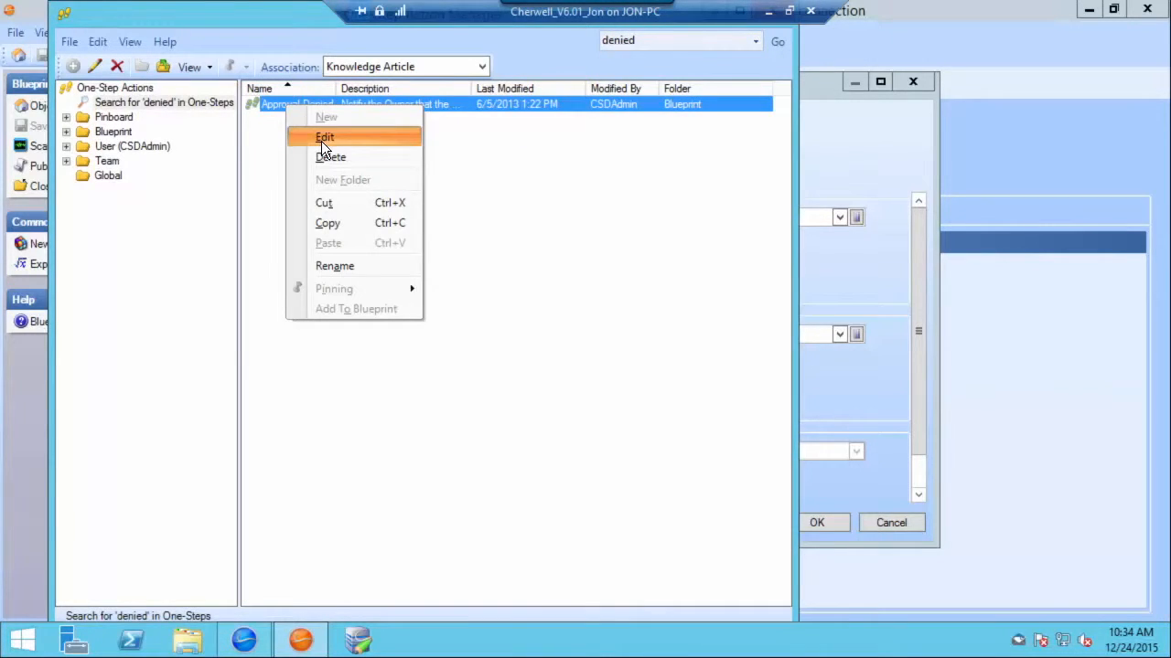
left_click(322, 139)
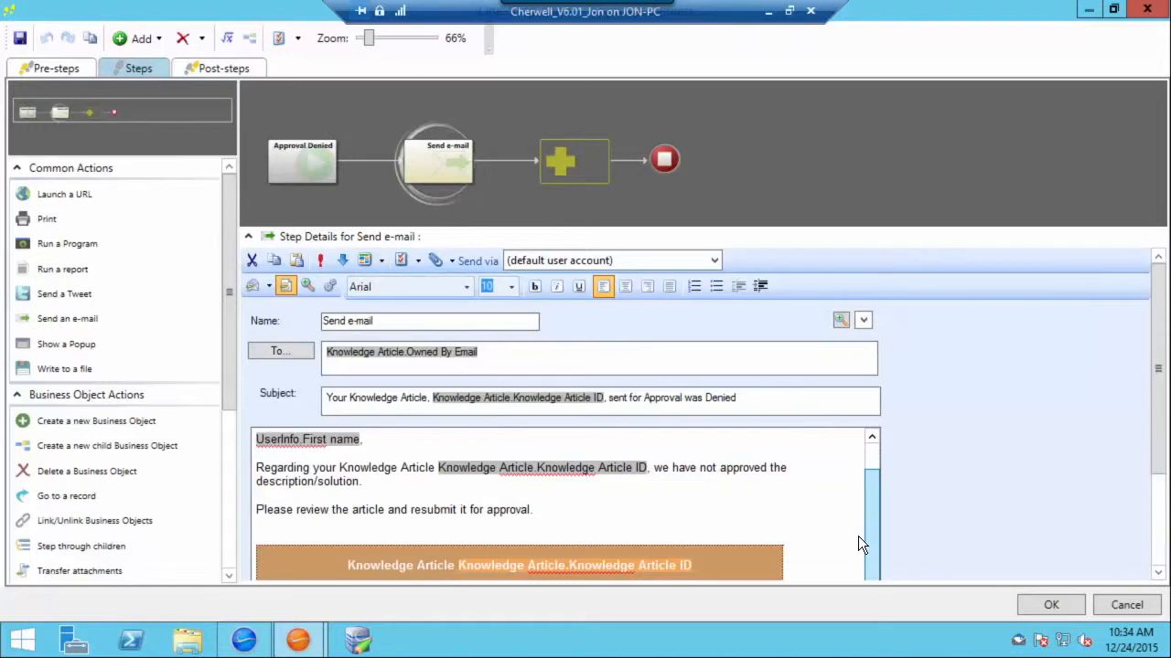
scroll(858, 536, "down", 1)
left_click(1127, 604)
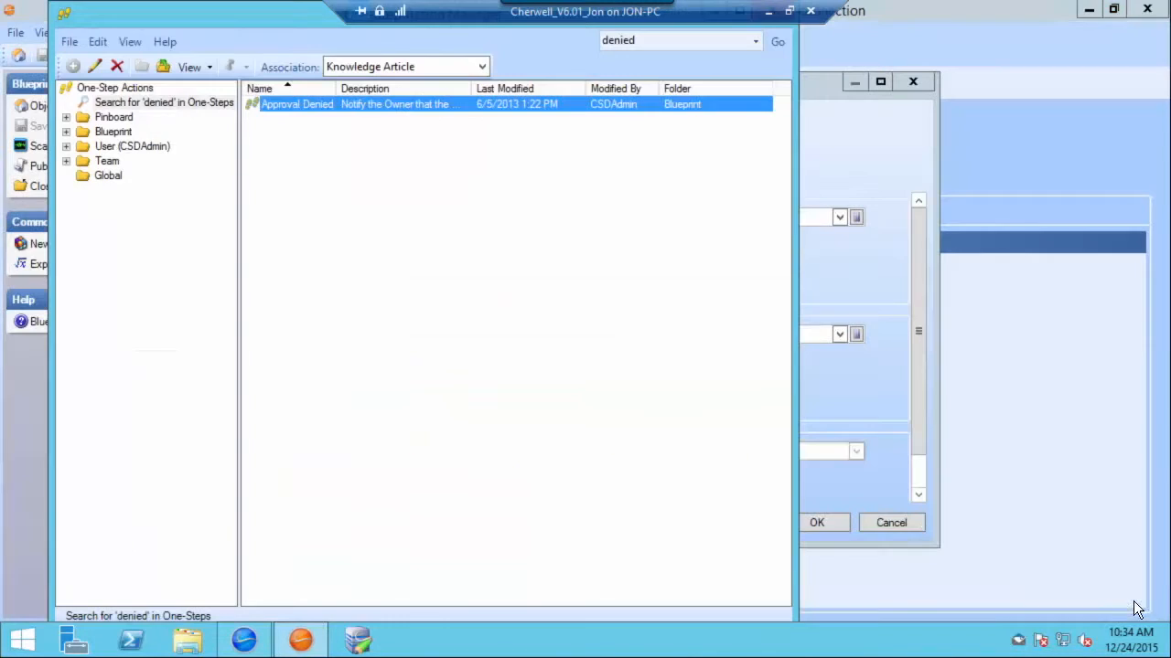
Close the One-Step manager and examine the actions to take when the approval time runs out.
left_click(63, 13)
left_click(95, 143)
left_click(922, 465)
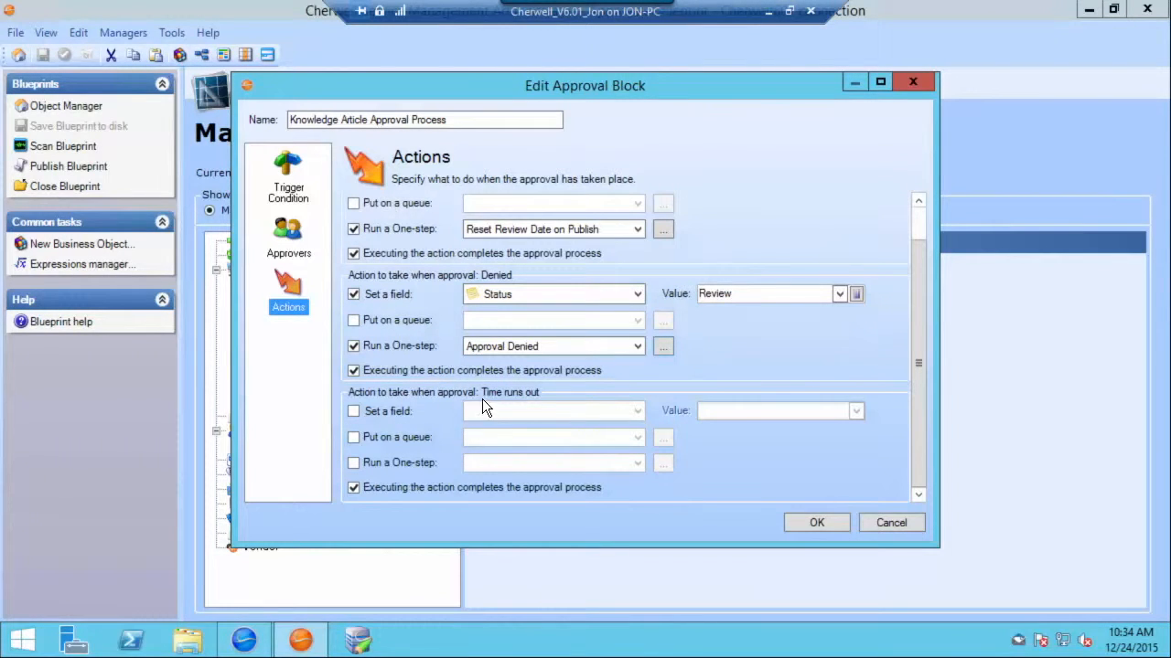
Try a custom deadline for the Knowledge Management approvers, view its available time units, and turn it off again.
left_click(302, 235)
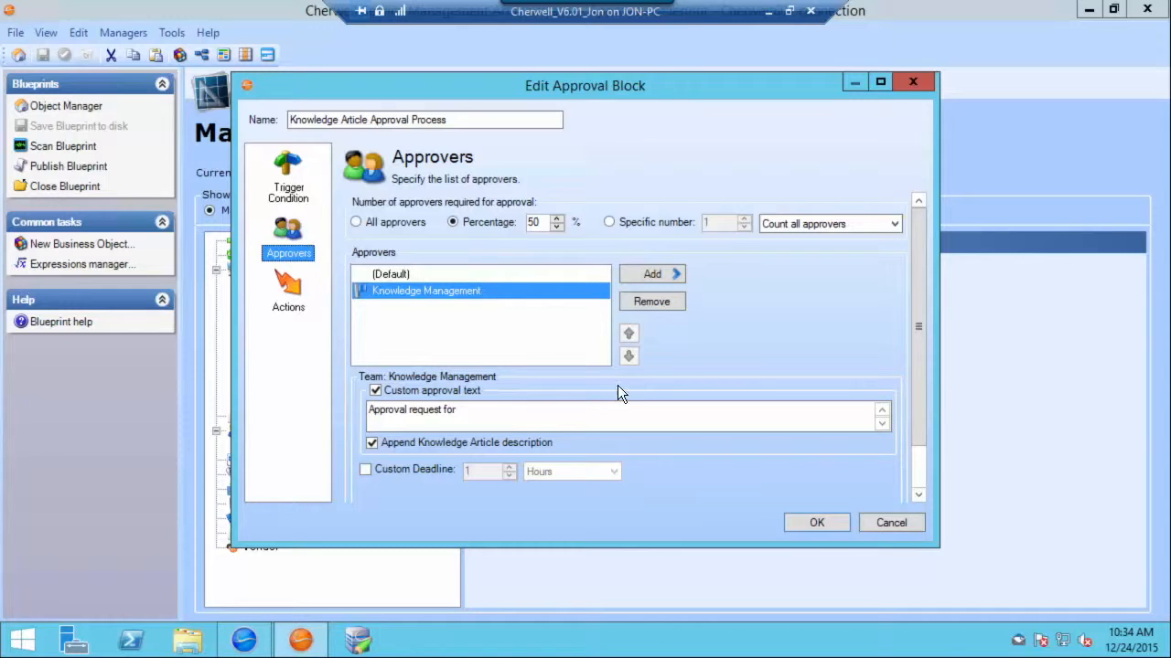
left_click(919, 461)
left_click(361, 417)
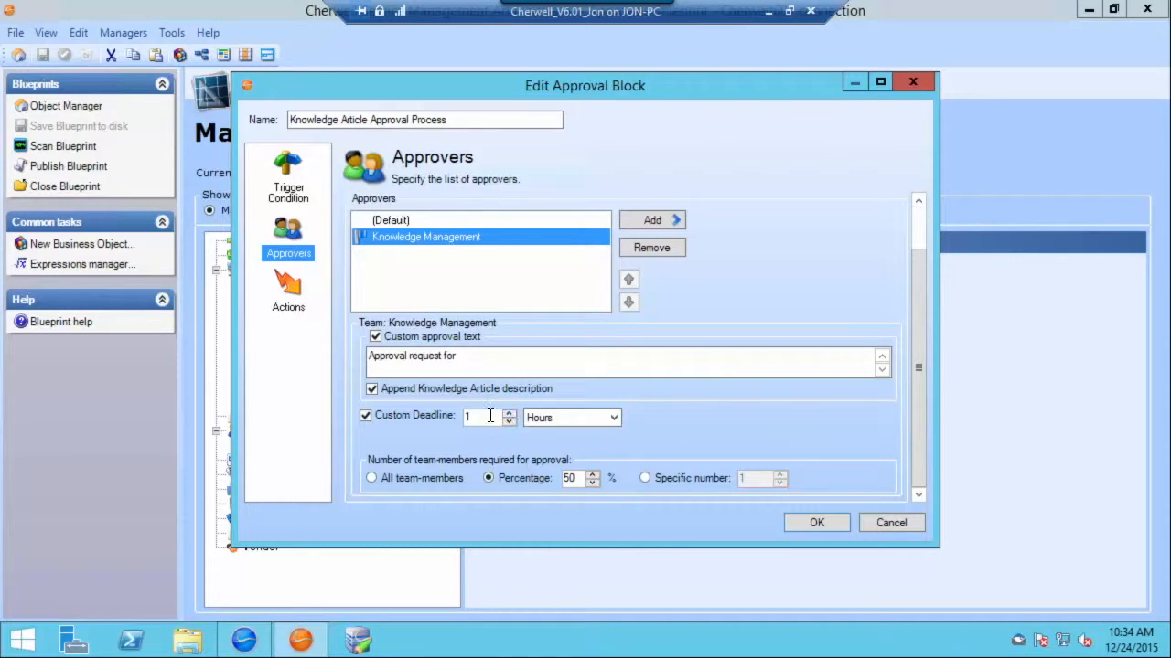
left_click(562, 418)
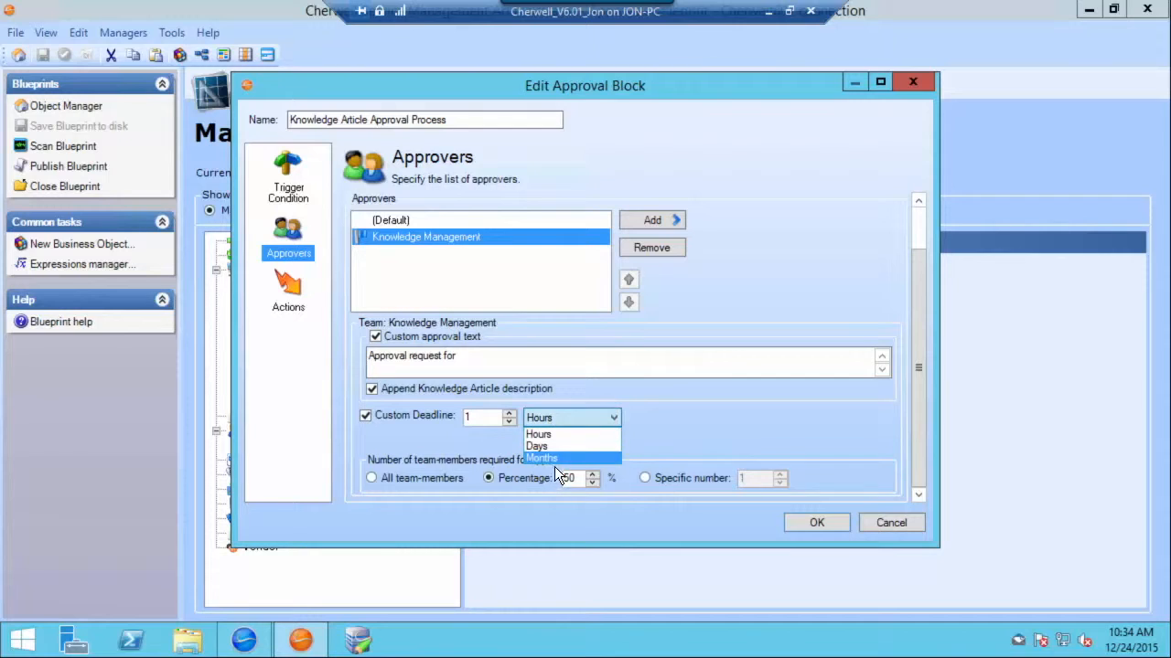
left_click(713, 435)
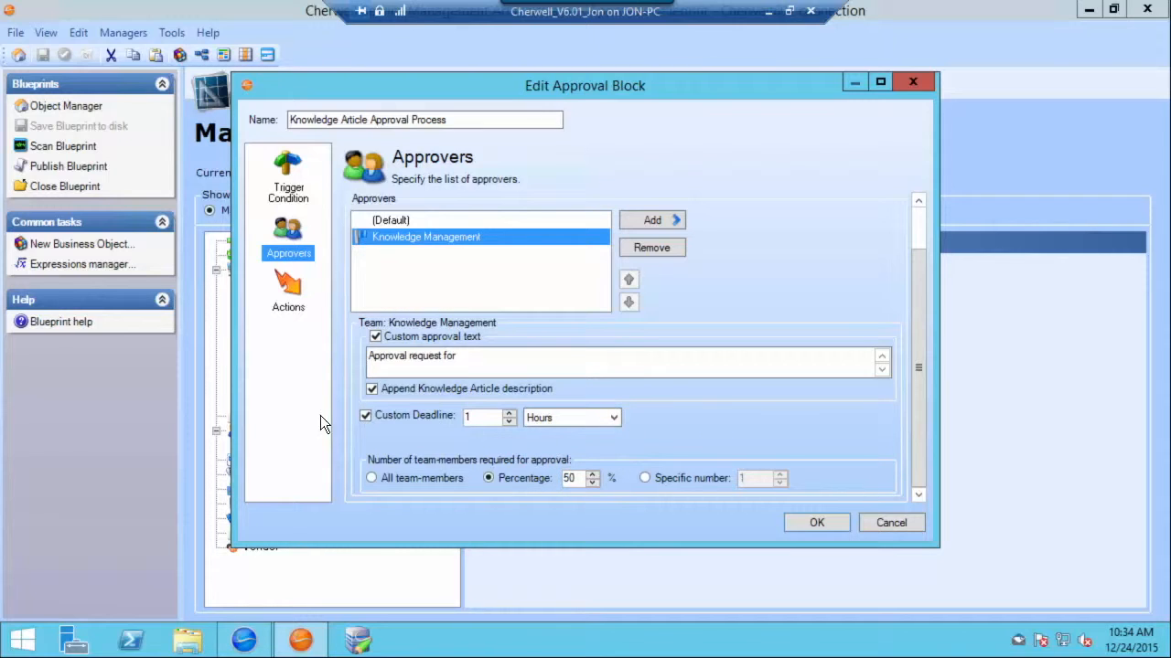
left_click(363, 414)
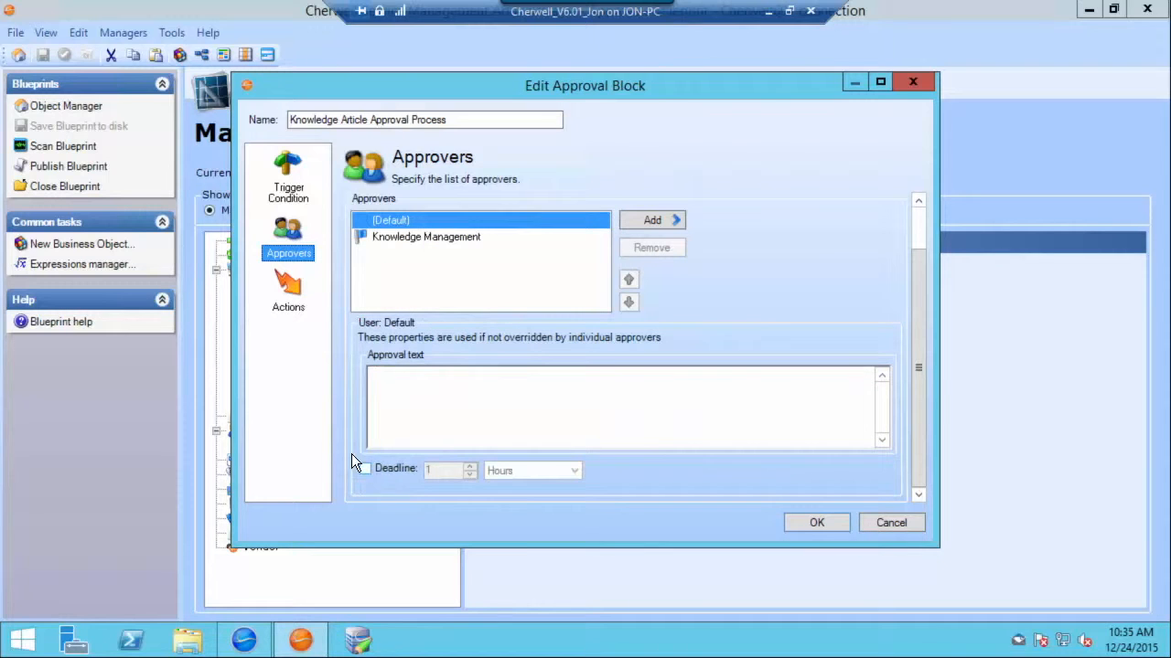
Check which kinds of approvers can be added alongside Knowledge Management, and close the approval block without saving.
left_click(389, 235)
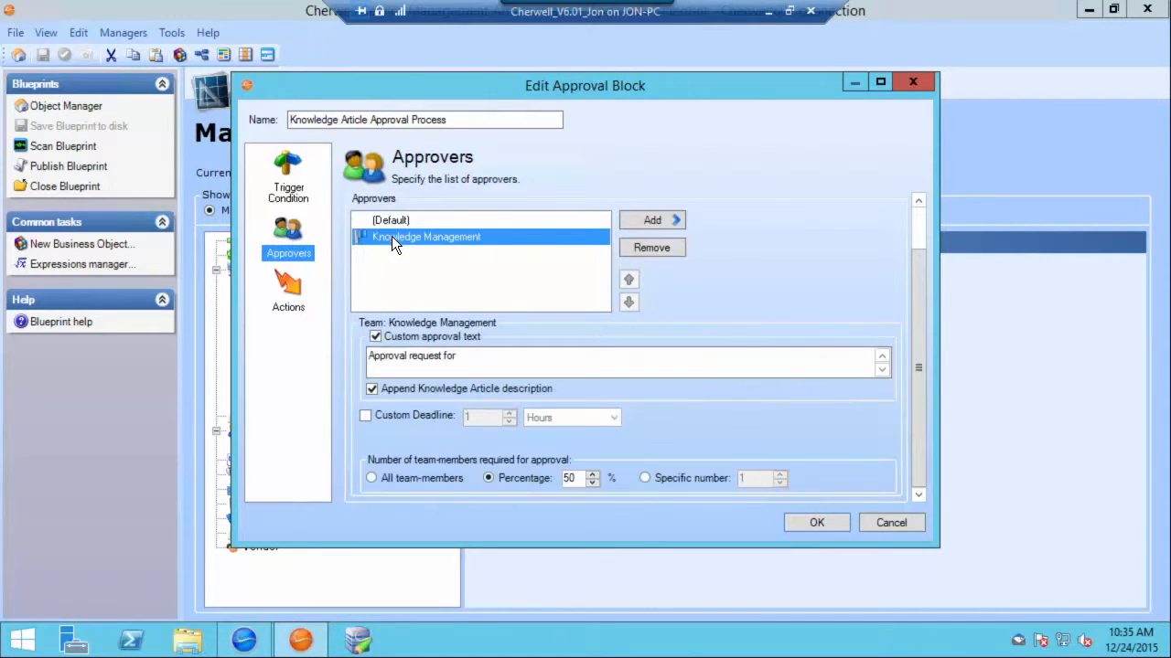
left_click(652, 221)
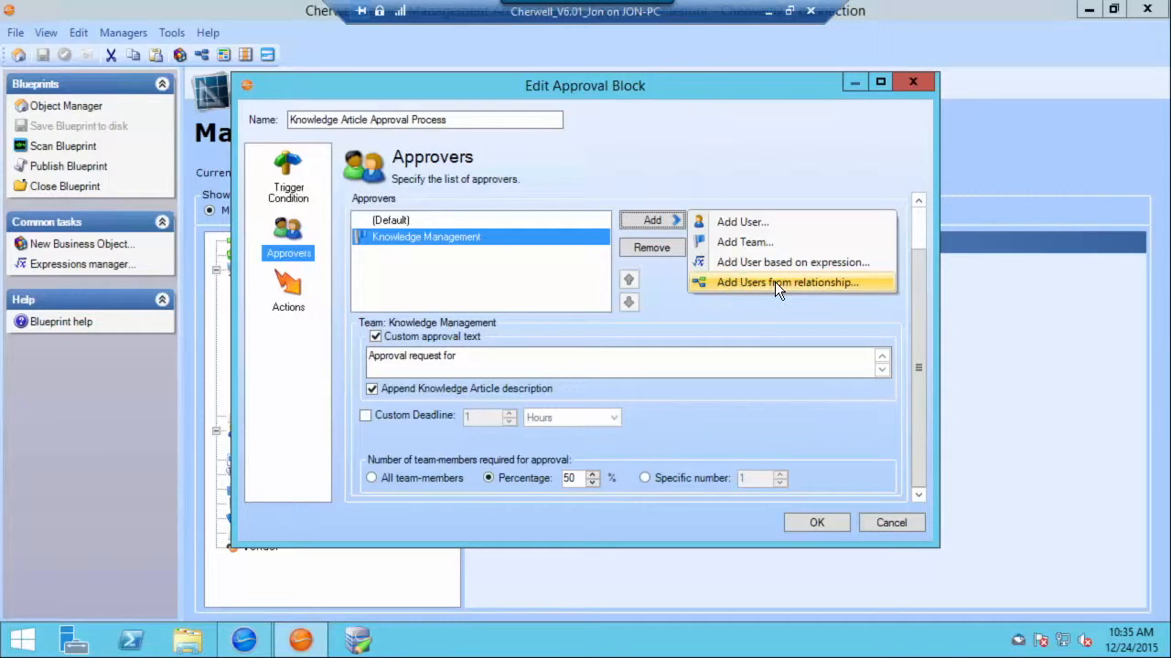
left_click(778, 169)
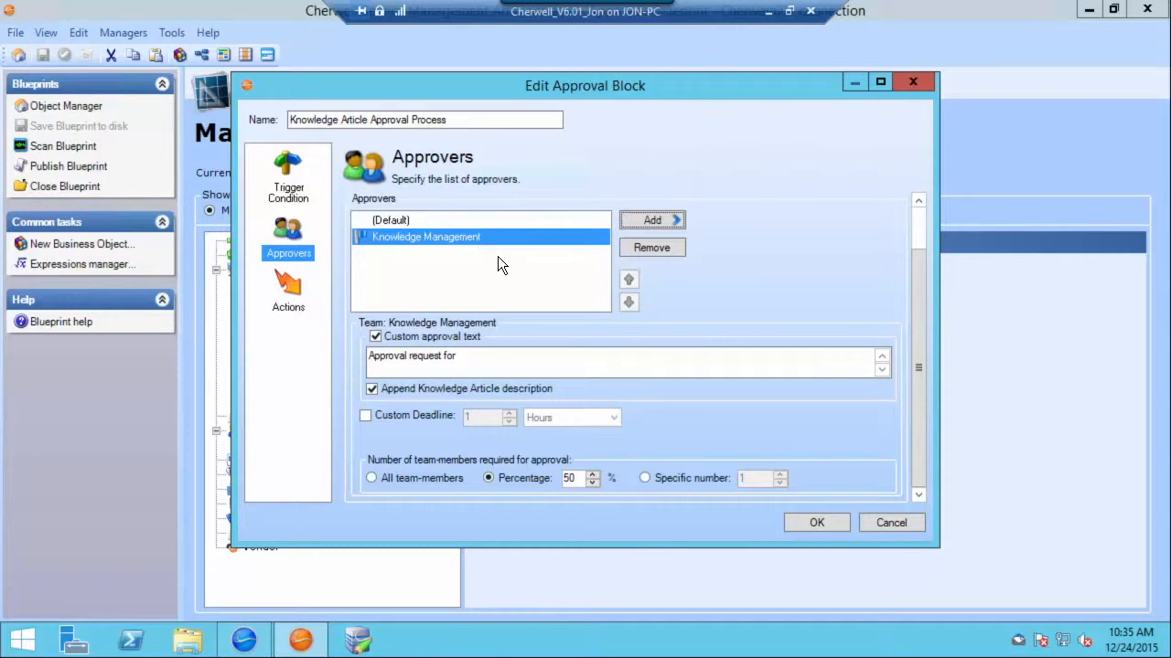
left_click(878, 522)
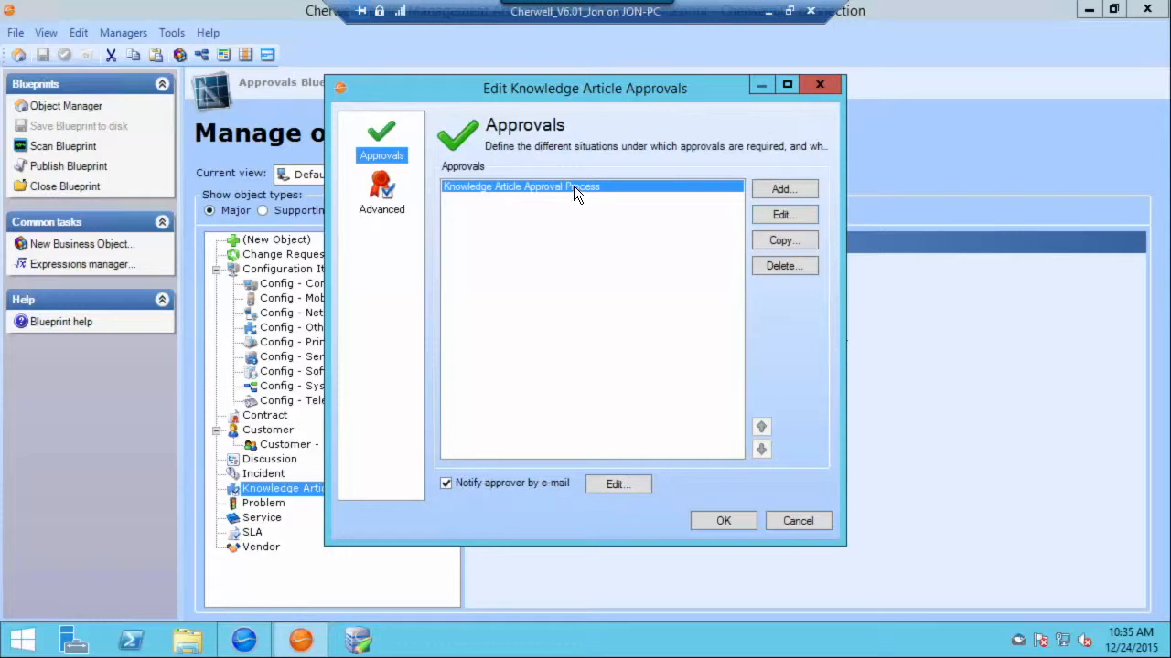
Examine the notification e-mail sent to approvers, and close the message and the approvals editor without changes.
left_click(618, 484)
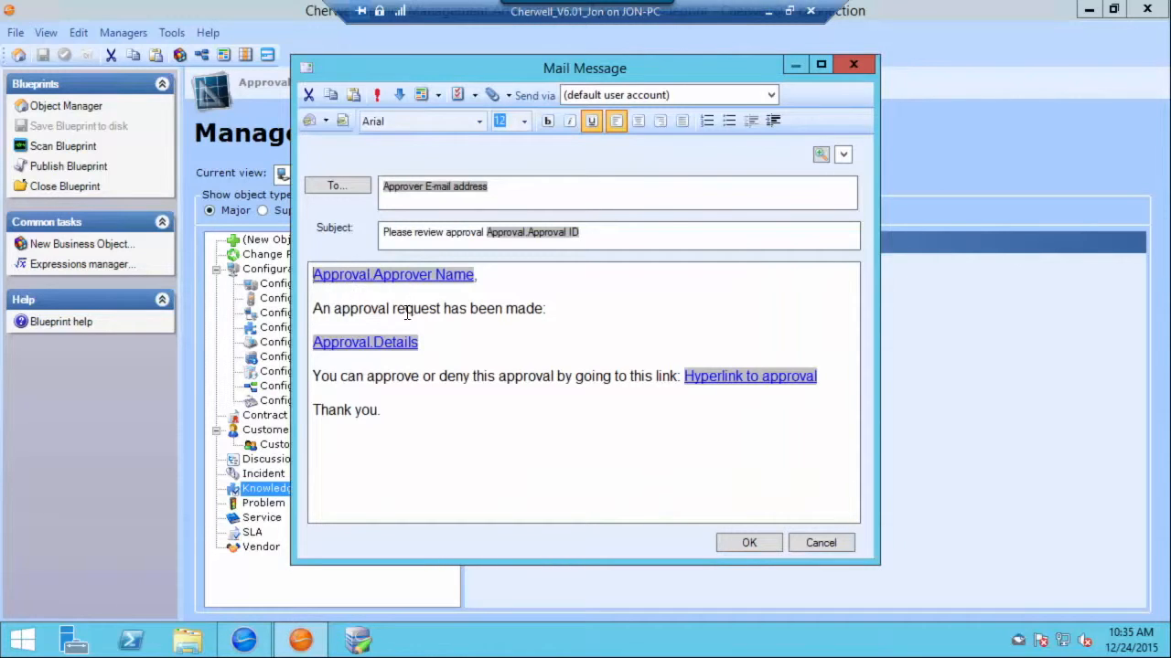
left_click(451, 413)
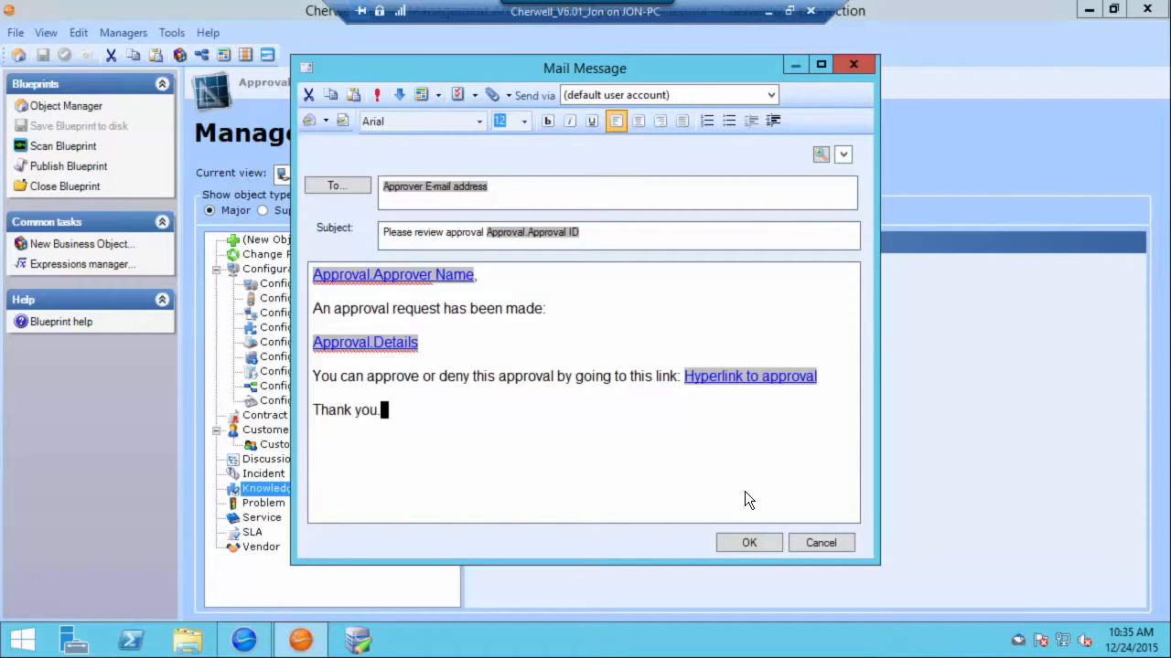
left_click(791, 543)
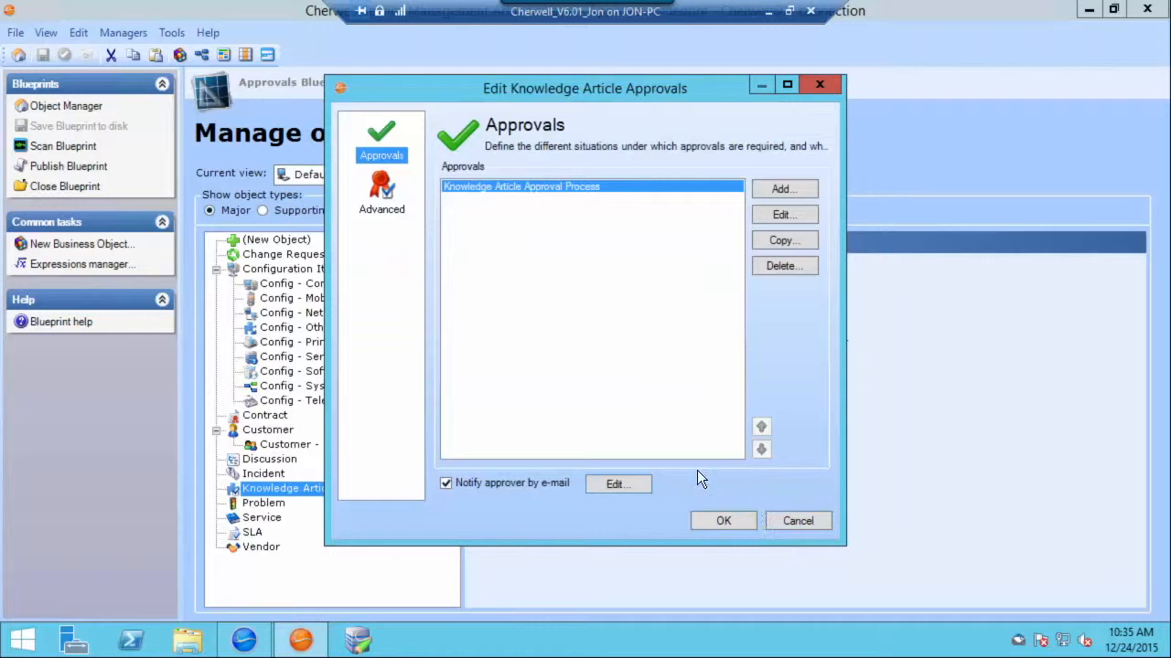
left_click(792, 520)
Switch to the Cherwell client and approve the knowledge article's approval record assigned to Cherwell Admin.
left_click(243, 641)
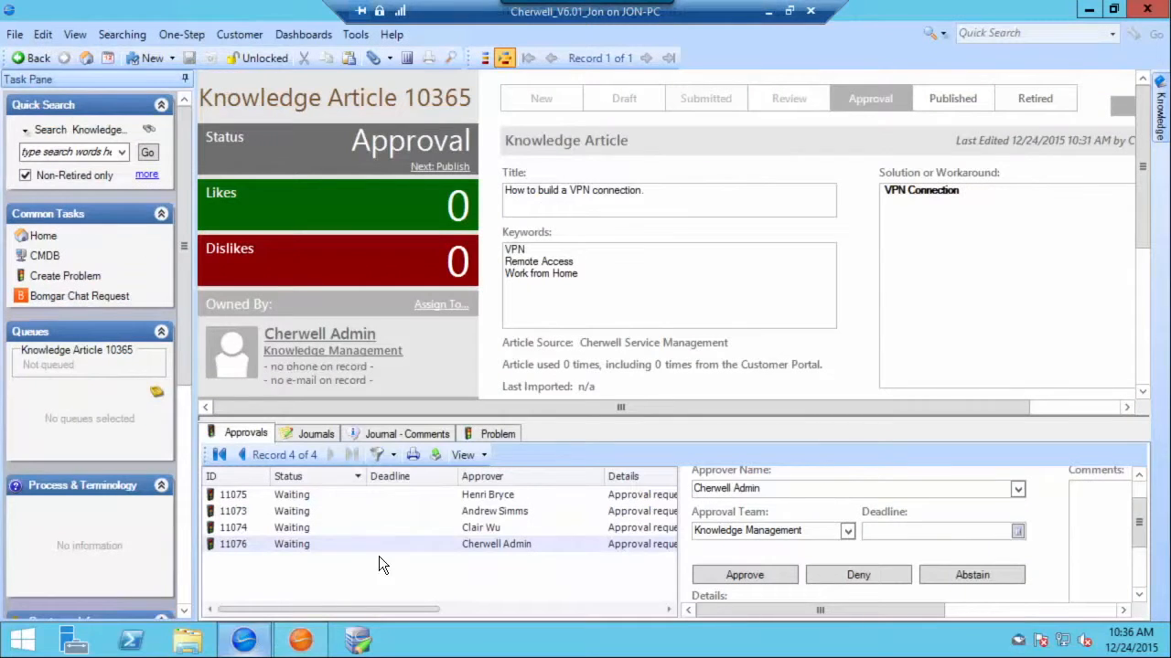
left_click(293, 494)
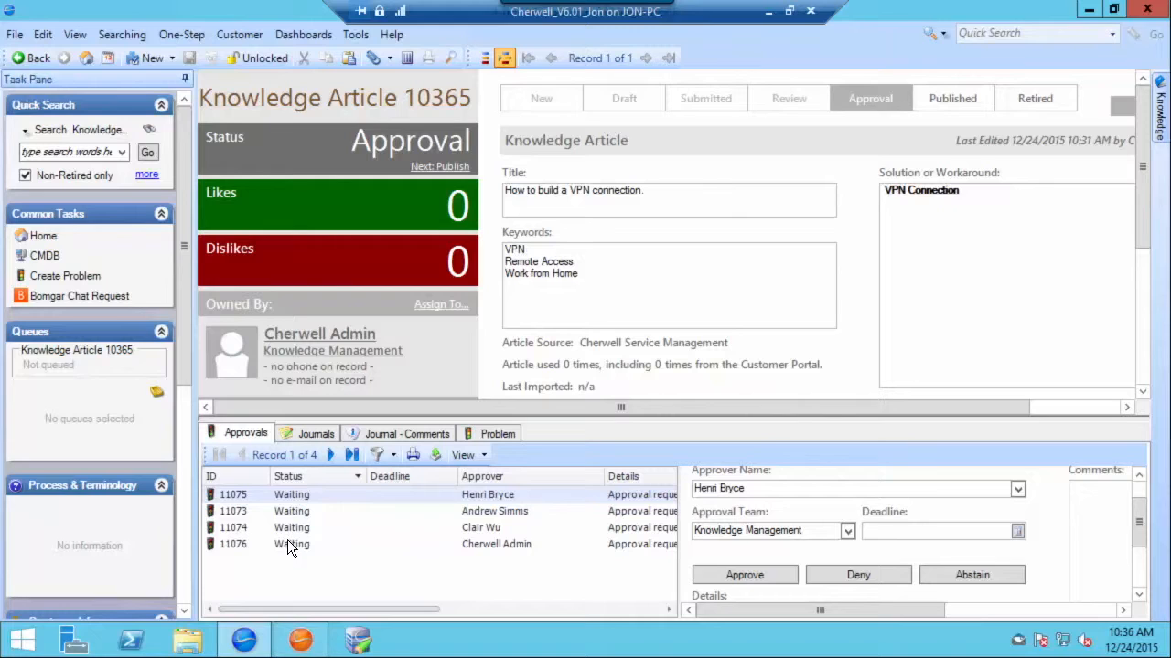
left_click(348, 544)
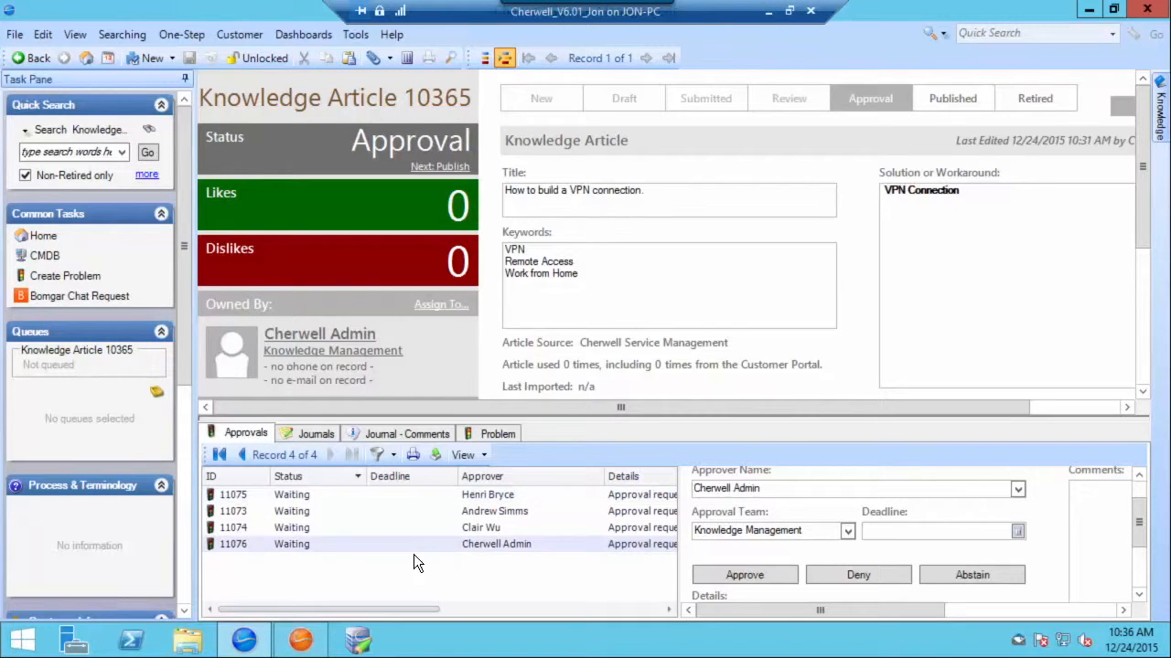
left_click(752, 573)
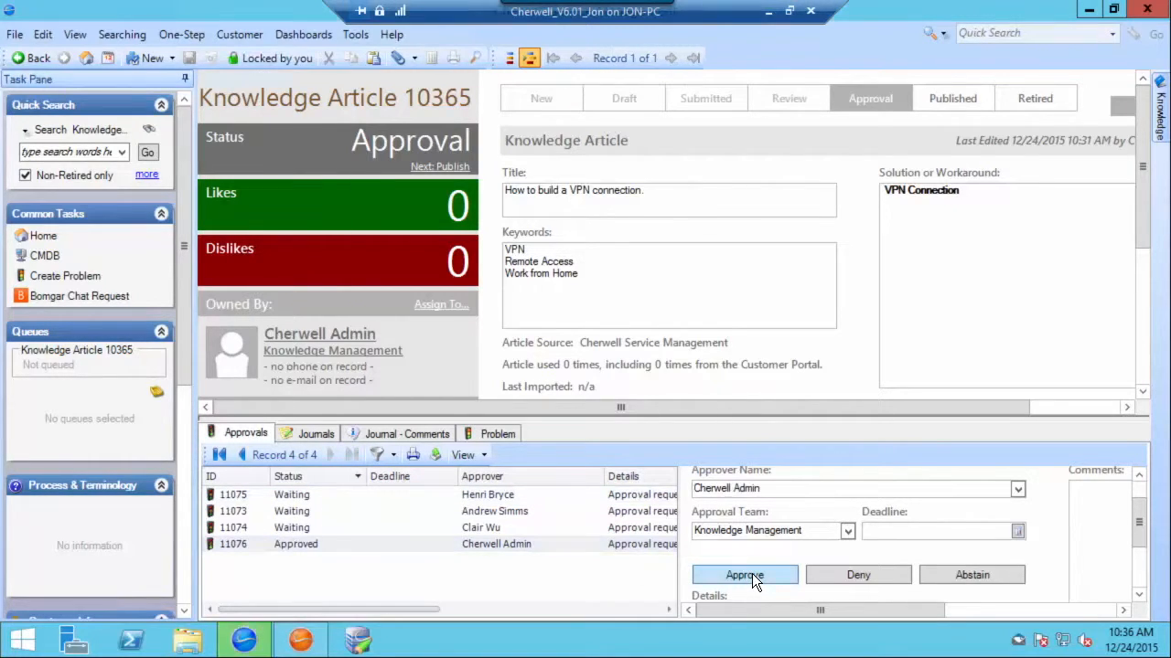
Approve the approval record directly above the Cherwell Admin entry and save the knowledge article.
left_click(565, 530)
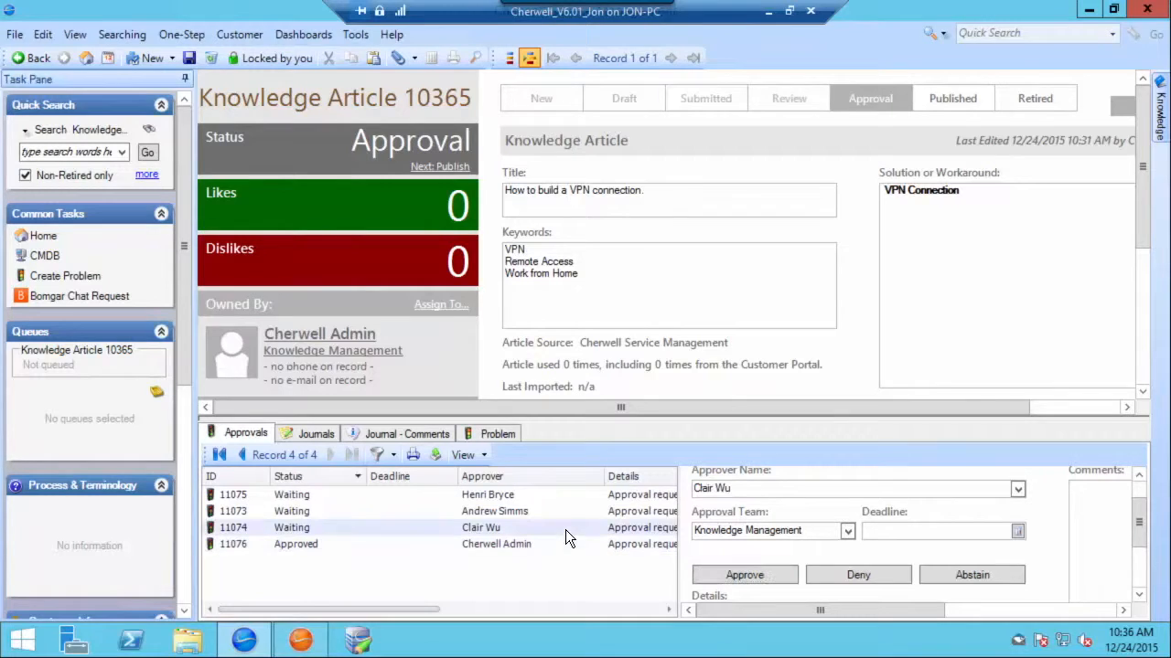
left_click(738, 572)
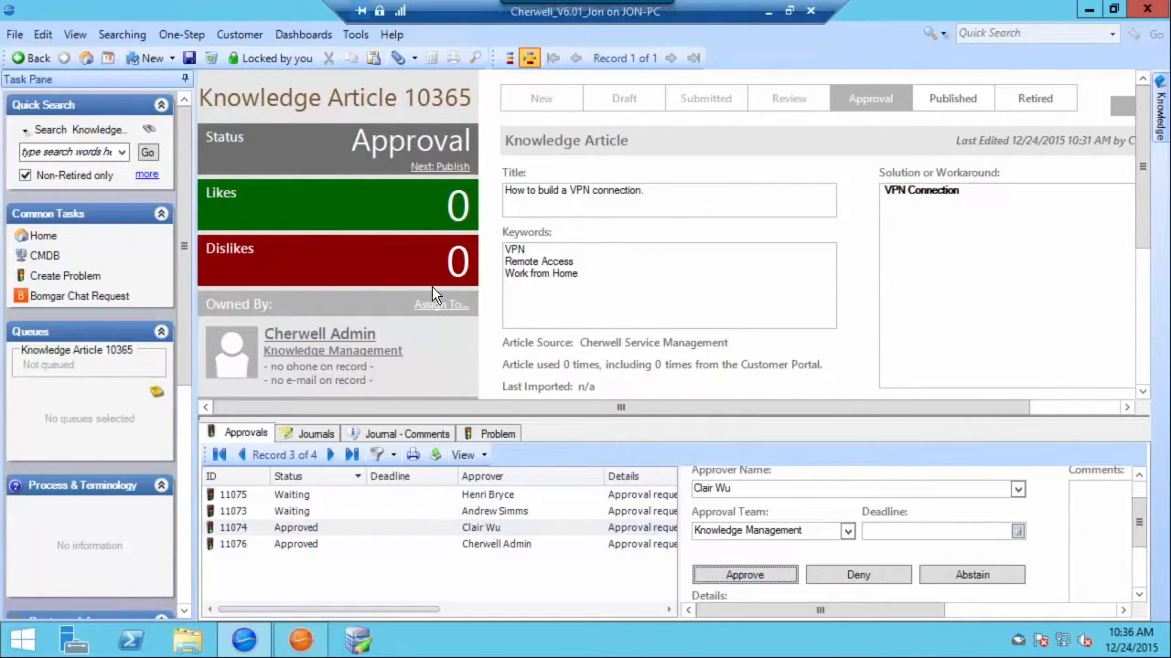
left_click(187, 57)
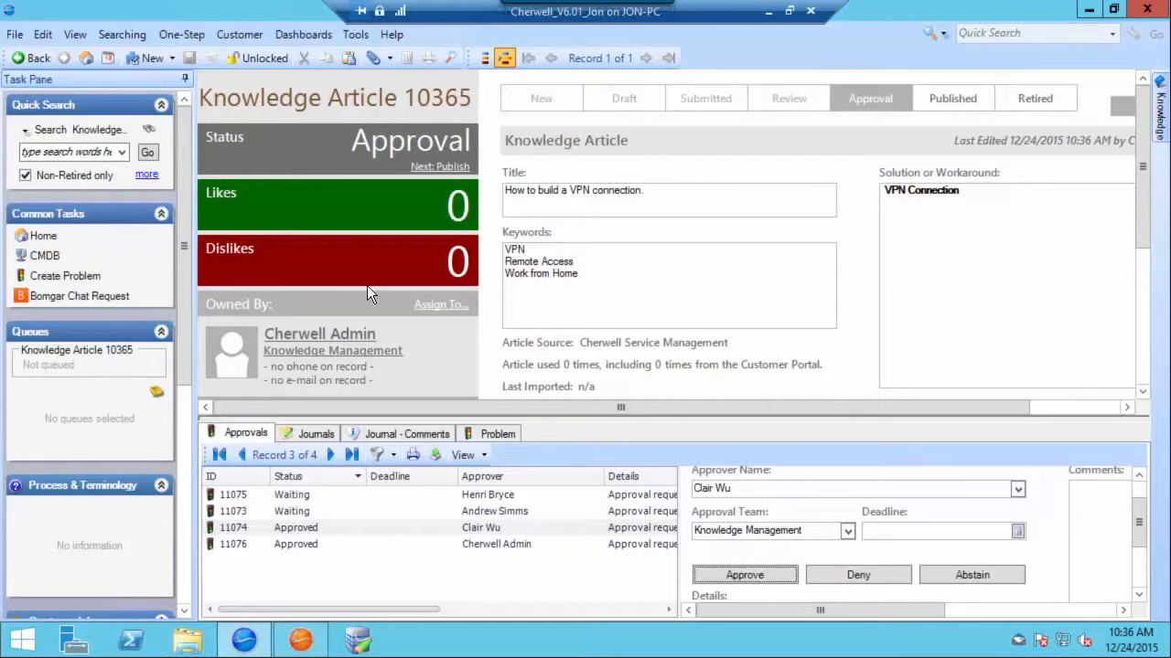
Switch to Cherwell Administrator, recheck the Knowledge Article Approval Process trigger condition, and return to the article in the Cherwell client.
left_click(301, 640)
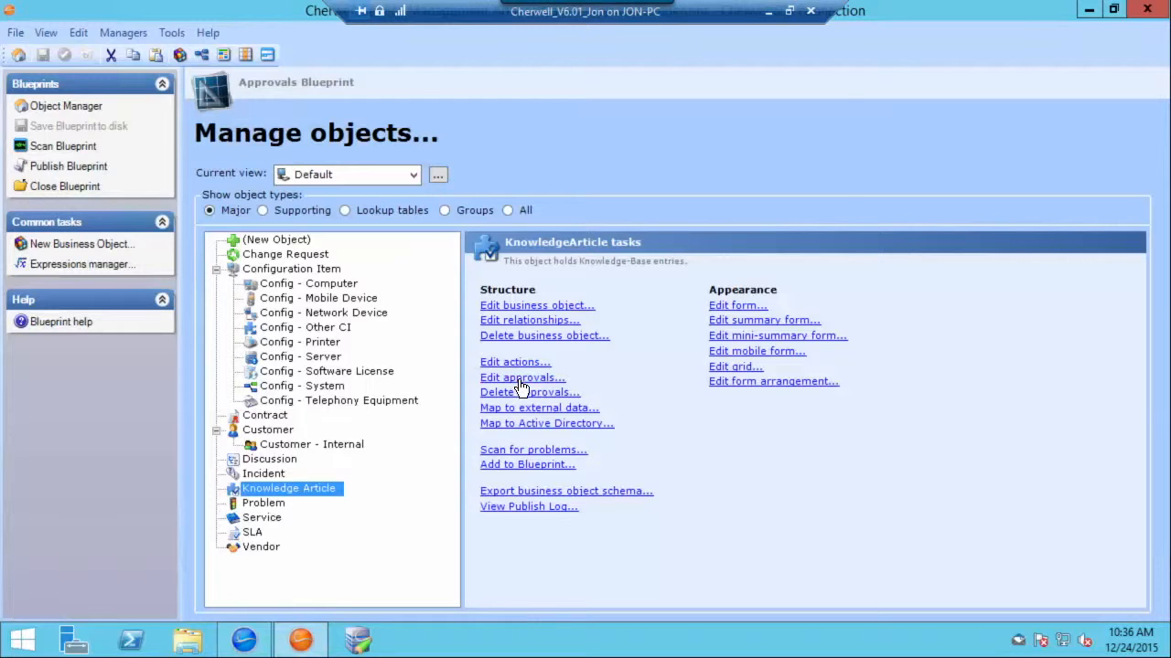
left_click(521, 379)
left_click(808, 215)
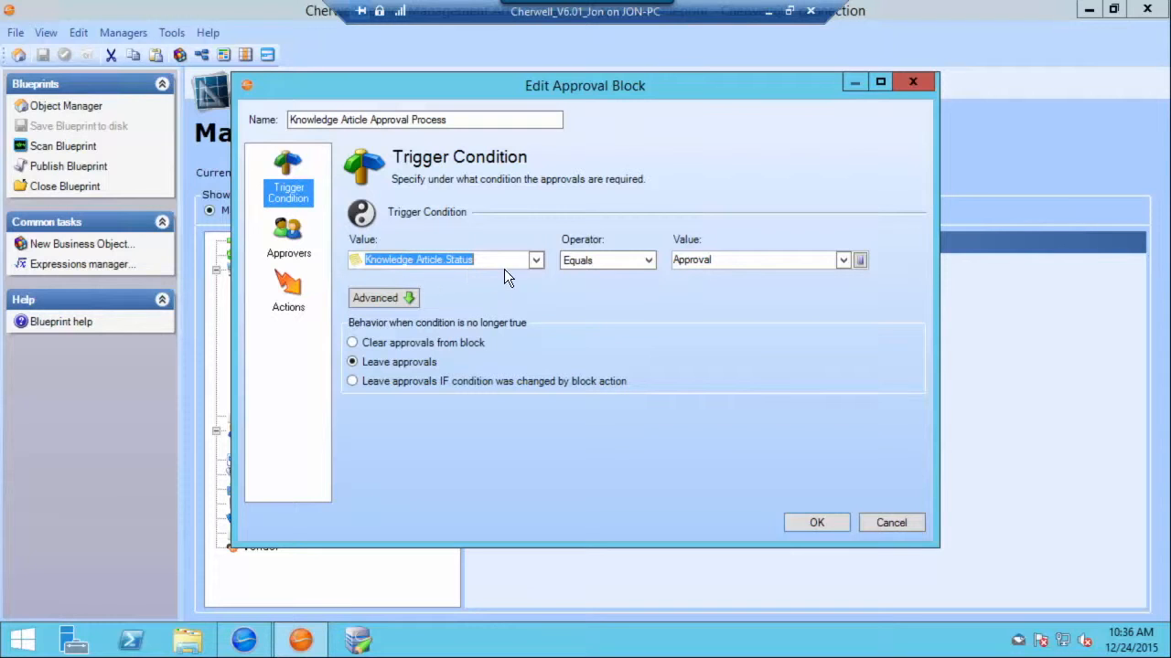
left_click(244, 640)
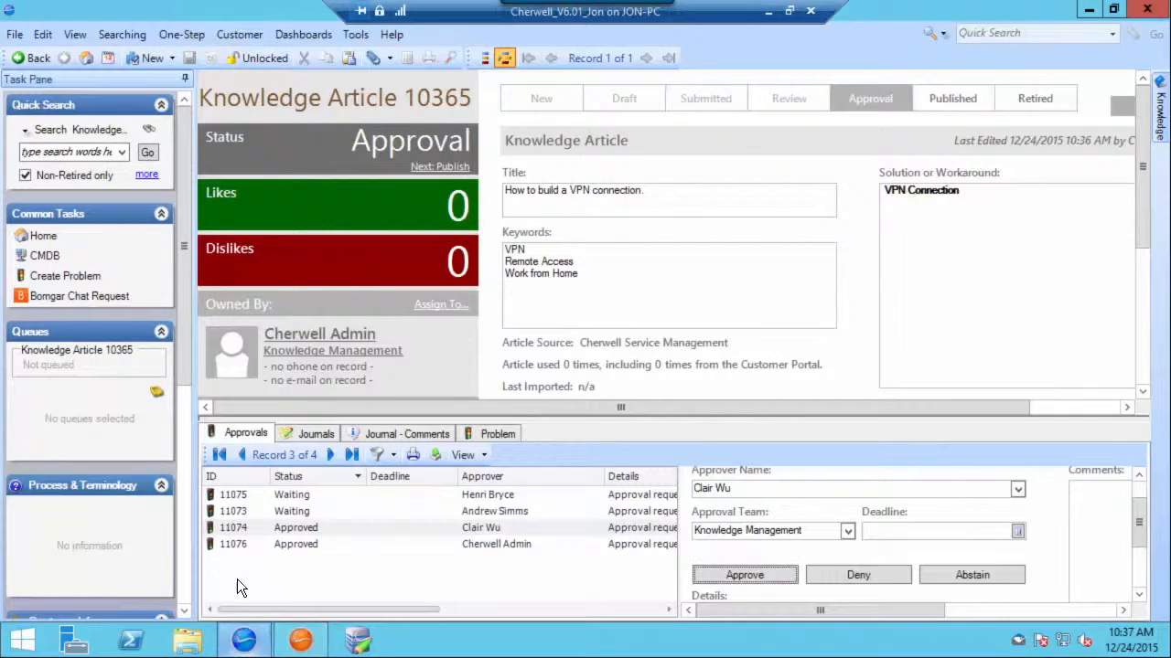
Switch to Cherwell Administrator, examine the approval block's Knowledge Management approver settings and its approved and denied actions, and return to the Cherwell client.
left_click(301, 640)
left_click(287, 240)
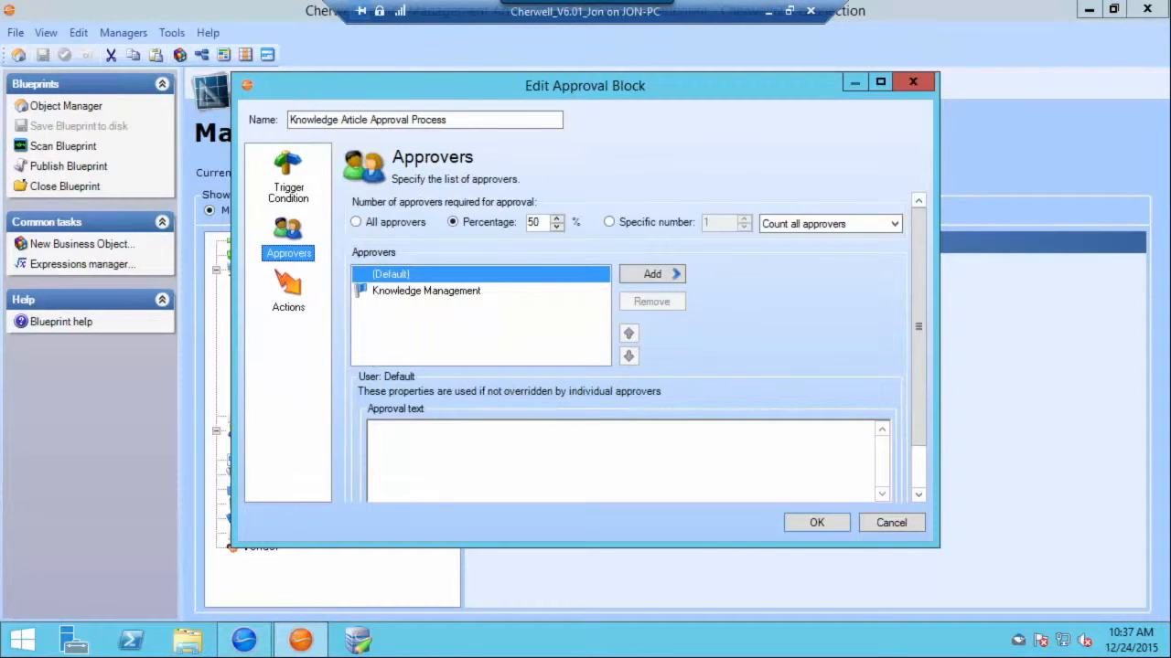
left_click(419, 290)
left_click(291, 287)
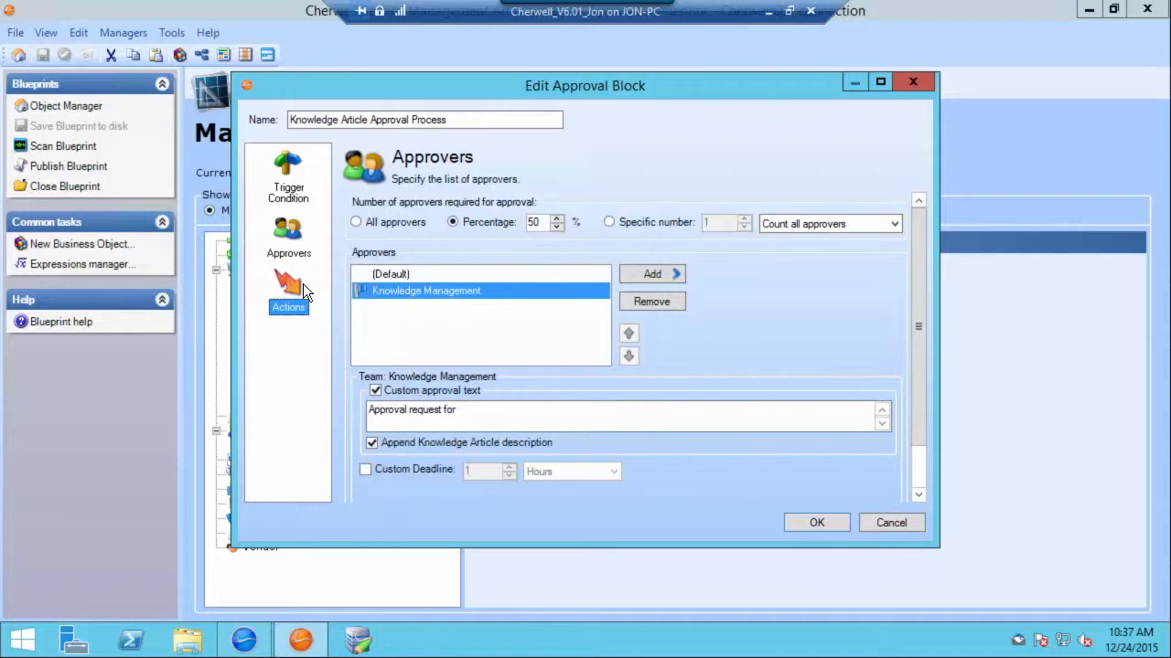
left_click_drag(750, 217, 669, 226)
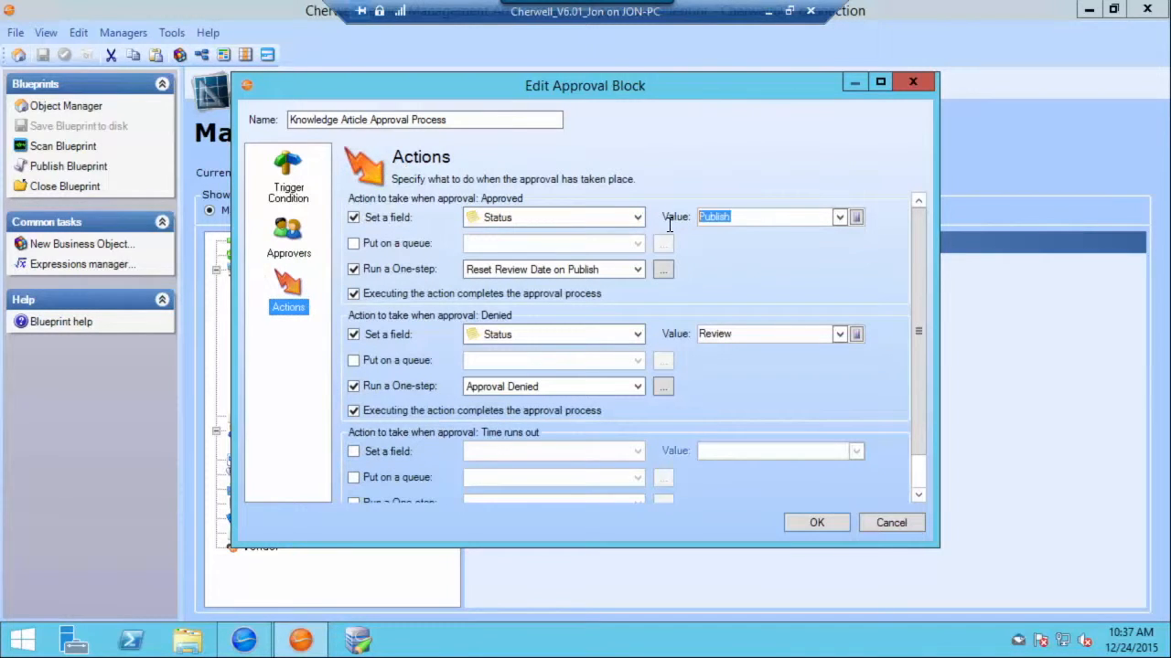
left_click(243, 640)
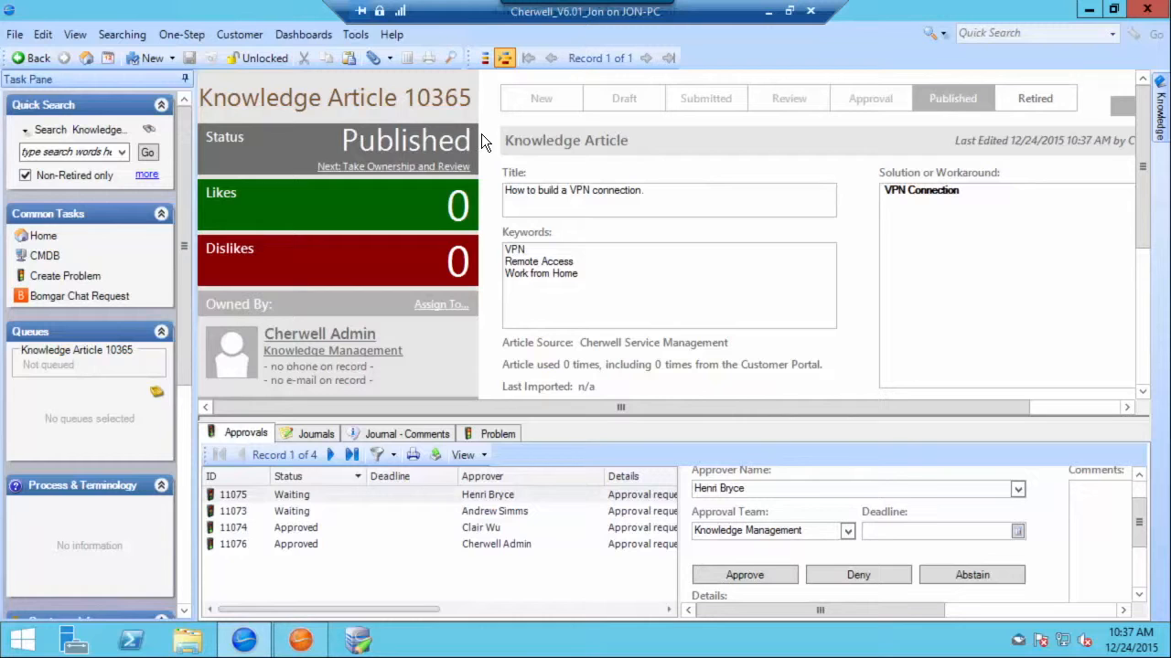
Check the knowledge article's Review Date in the System Analyzer's current object values, and close the analyzer.
left_click(396, 32)
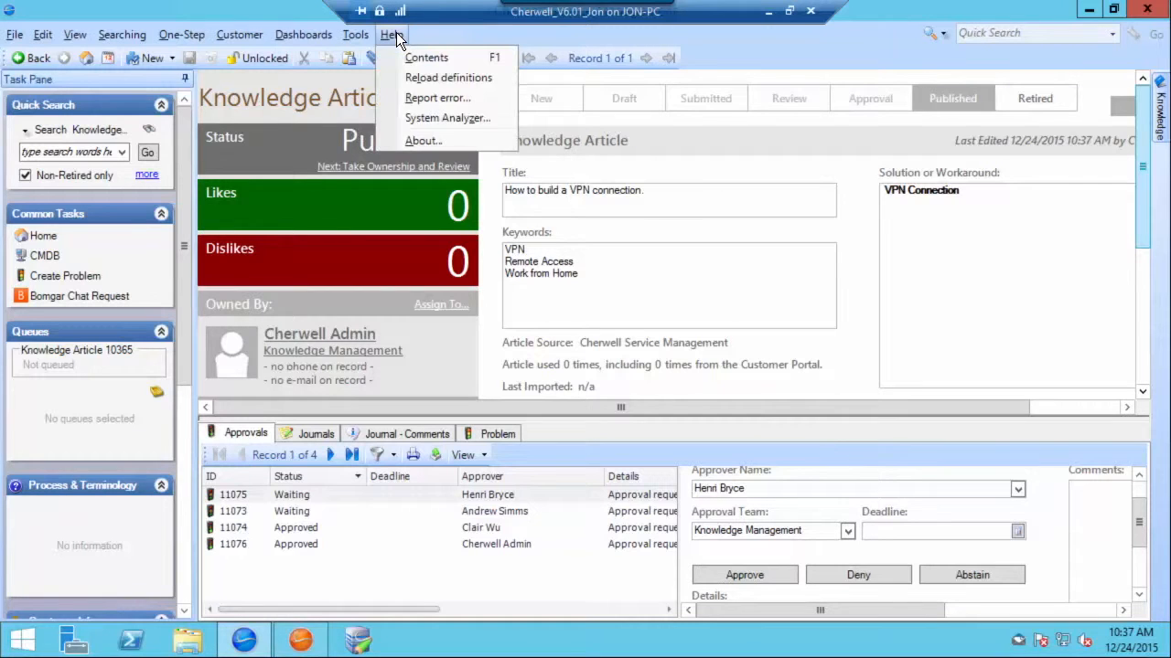
left_click(448, 119)
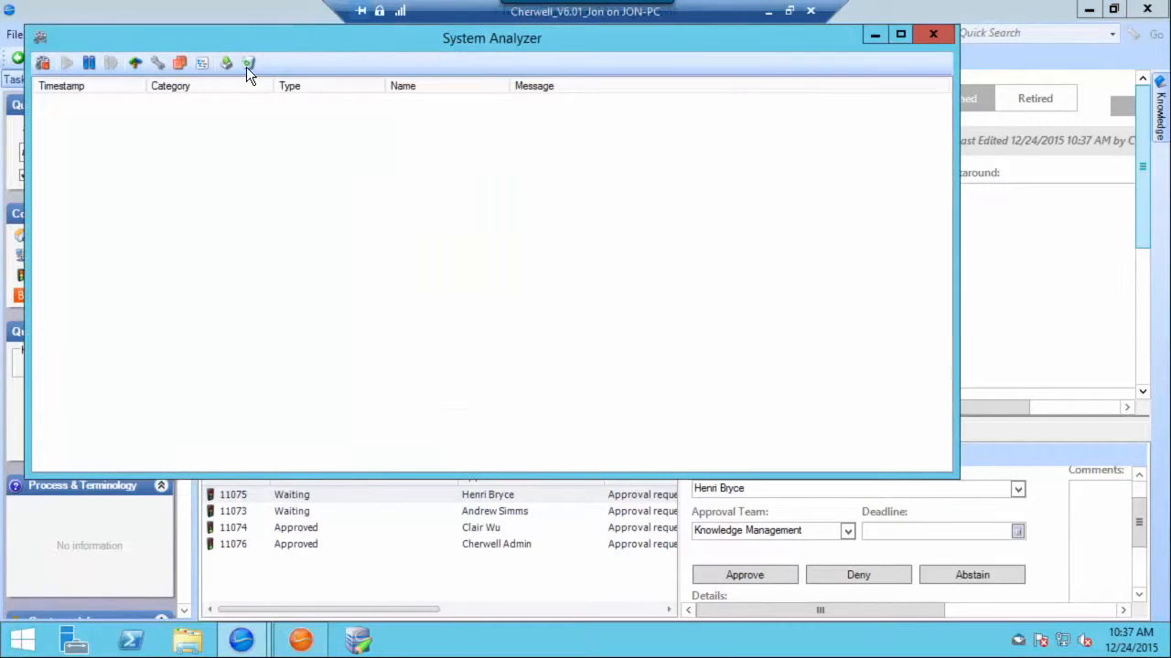
left_click(202, 62)
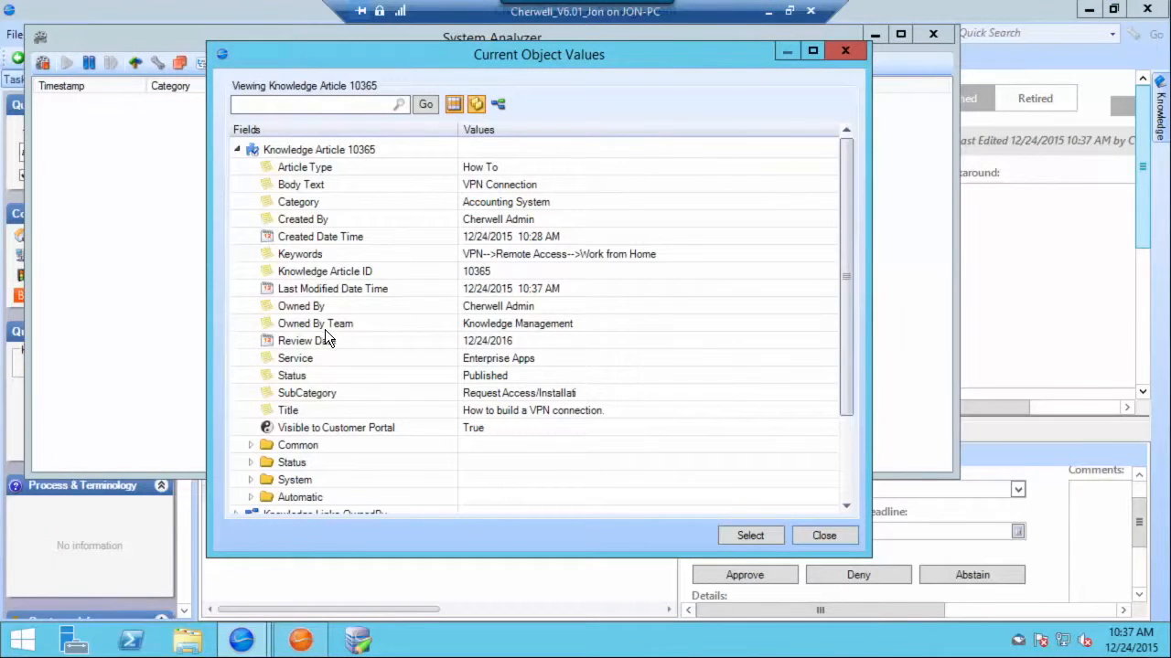
left_click(336, 342)
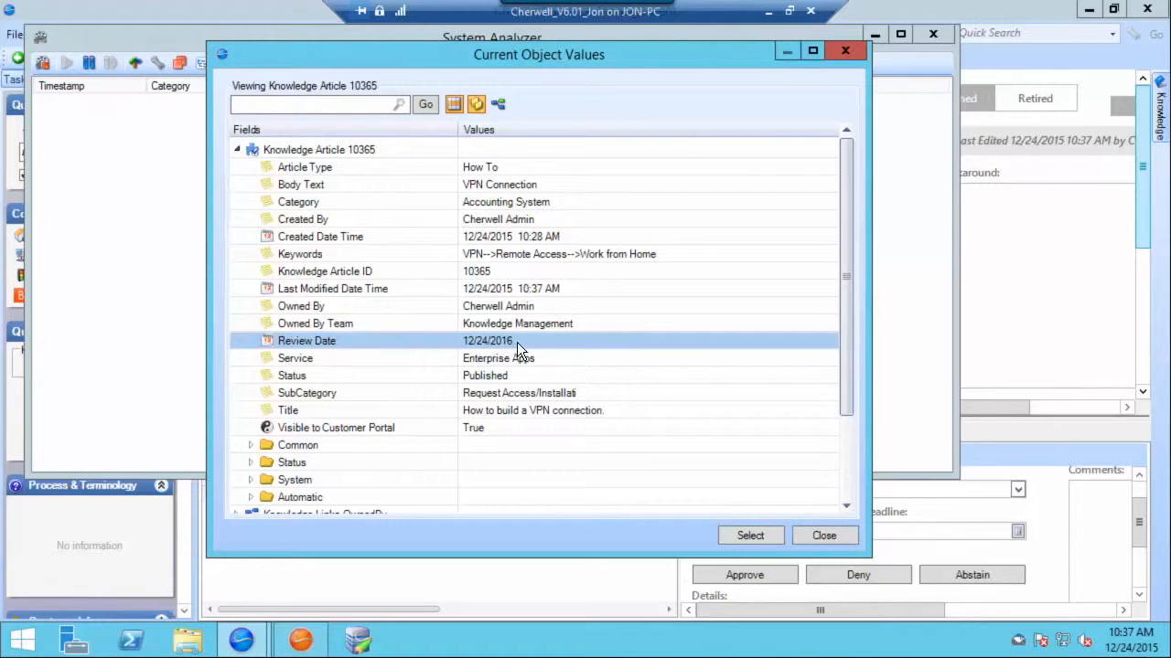
left_click(811, 537)
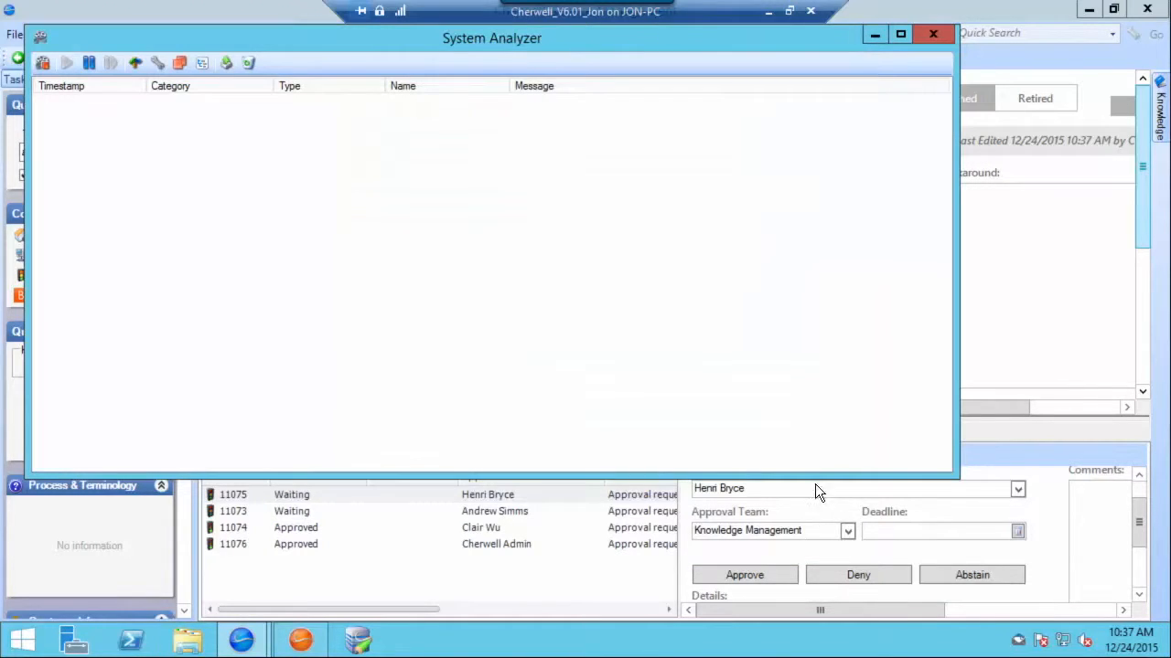
left_click(934, 35)
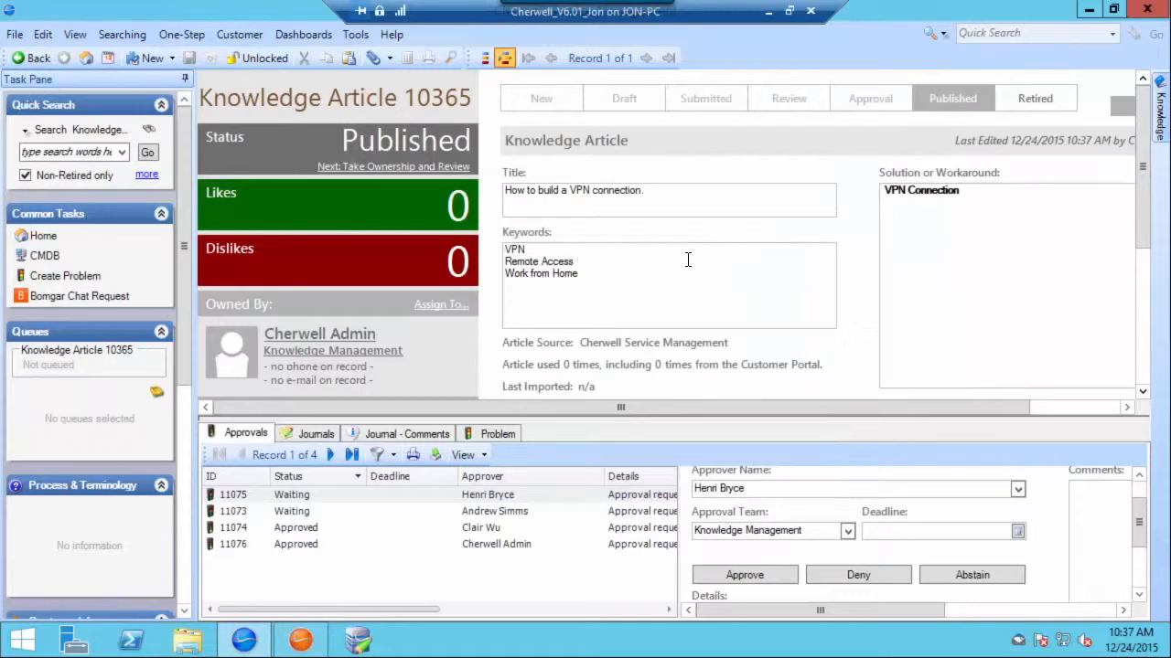